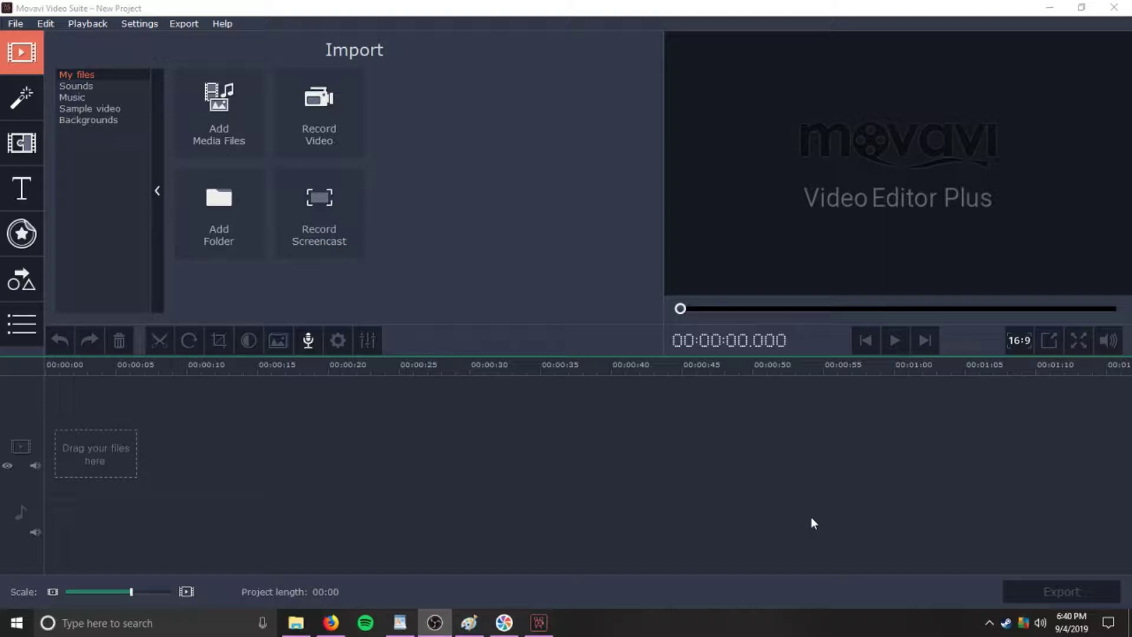
# Add the 800px-Lima_Peru building image from the Downloads folder to the start of the main video track.
pyautogui.click(286, 630)
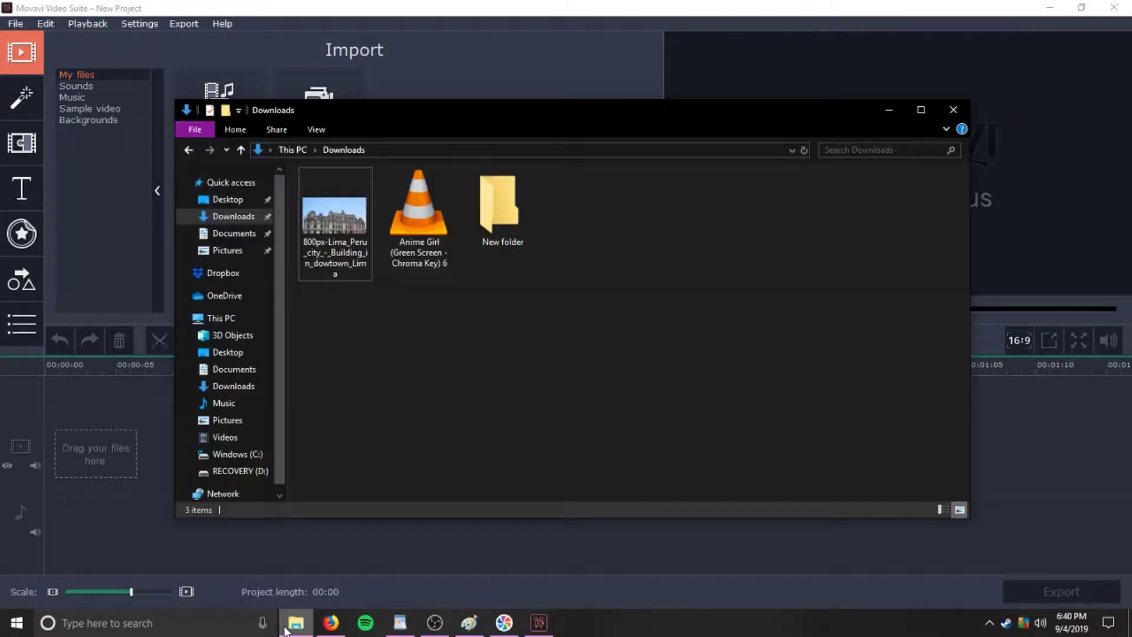
pyautogui.click(433, 228)
pyautogui.click(311, 280)
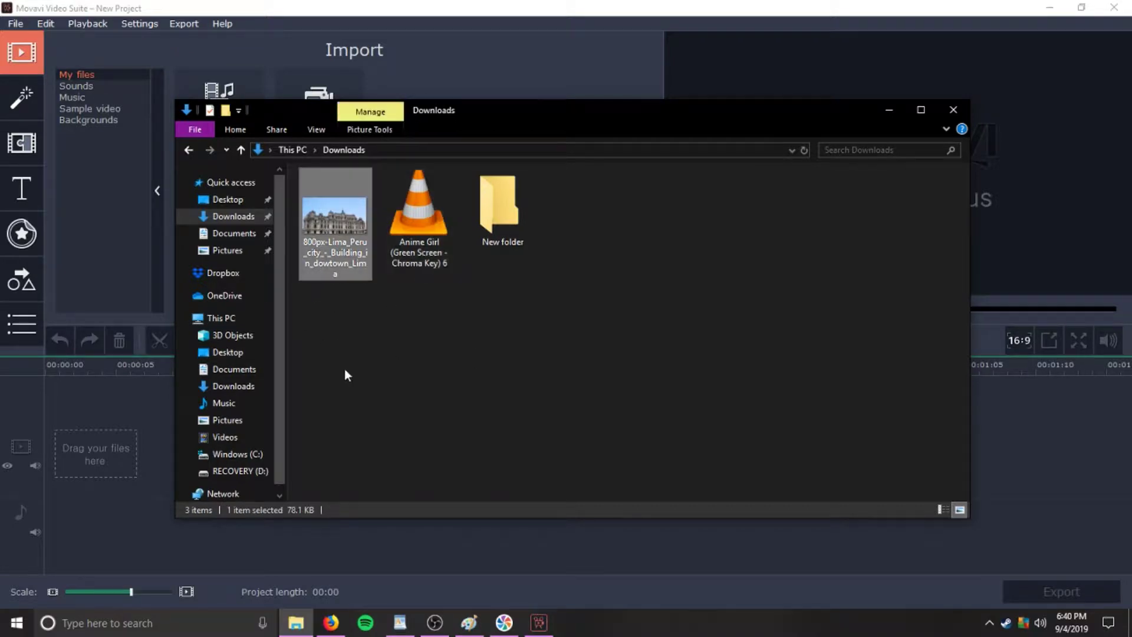
pyautogui.moveTo(671, 116); pyautogui.dragTo(877, 92)
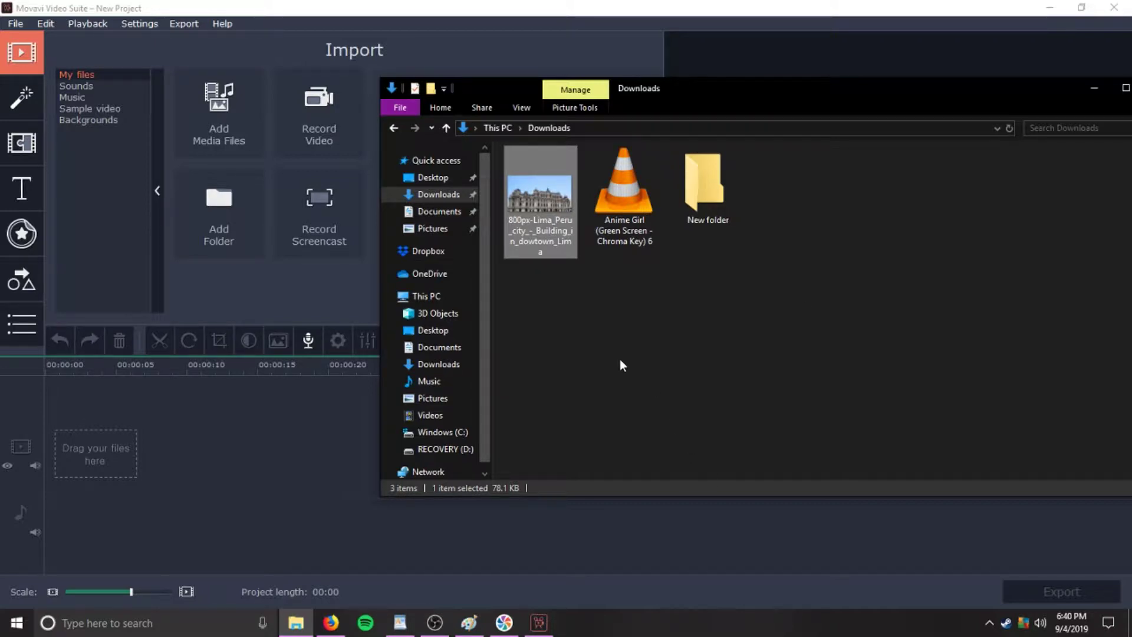
pyautogui.moveTo(574, 239); pyautogui.dragTo(86, 477)
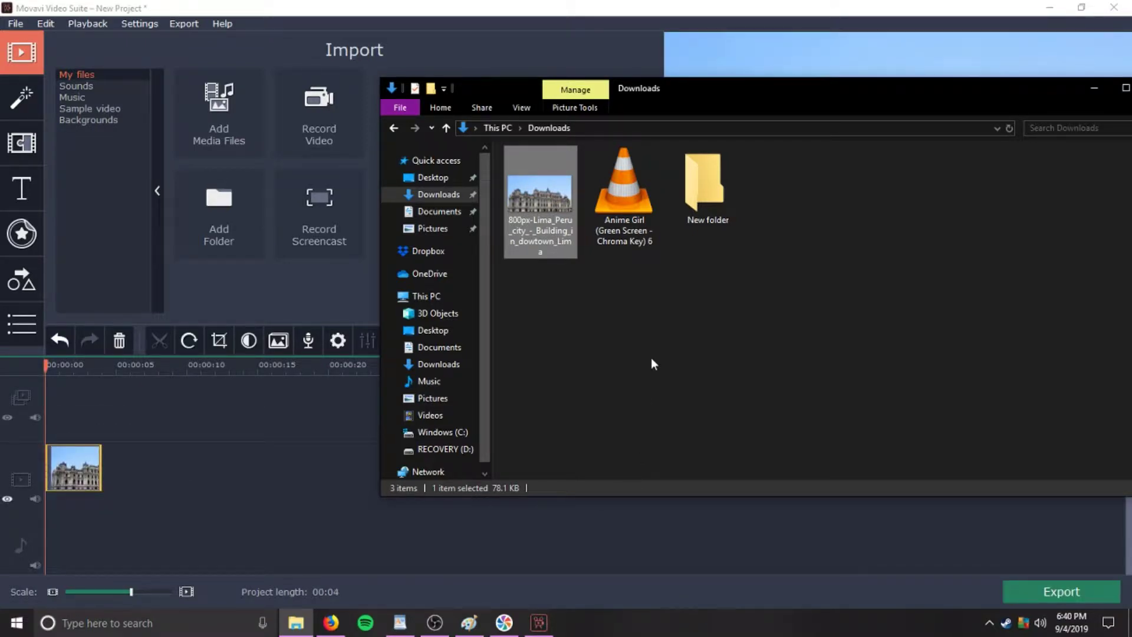
# Add the "Anime Girl (Green Screen - Chroma Key) 6" video from Downloads to the overlay track, starting at 00:00:00.
pyautogui.click(625, 226)
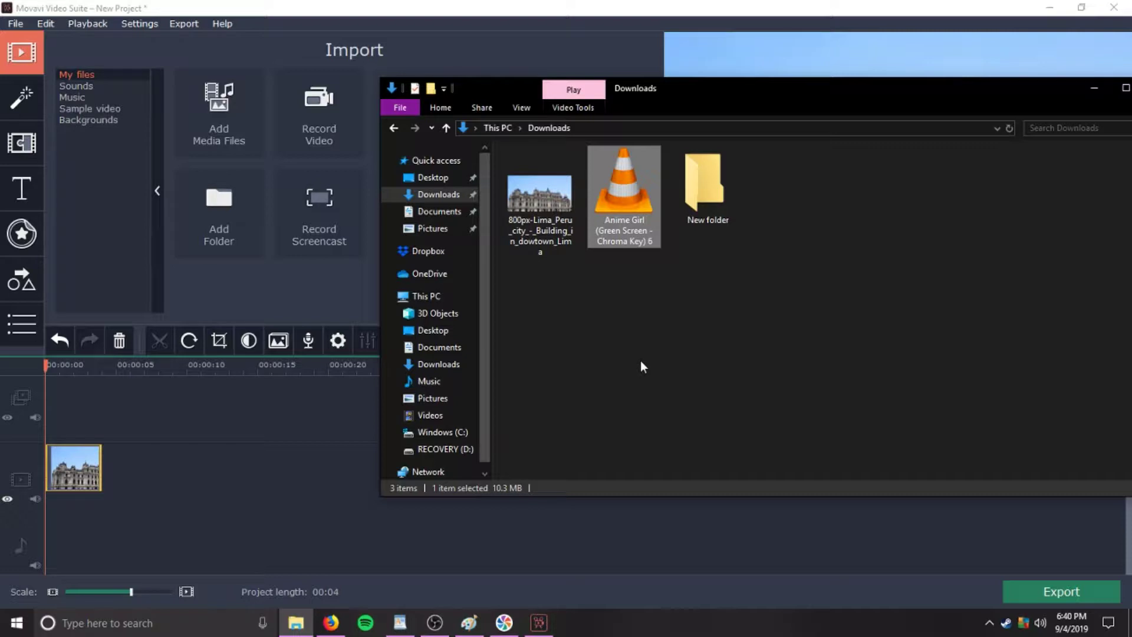
pyautogui.moveTo(624, 213); pyautogui.dragTo(40, 413)
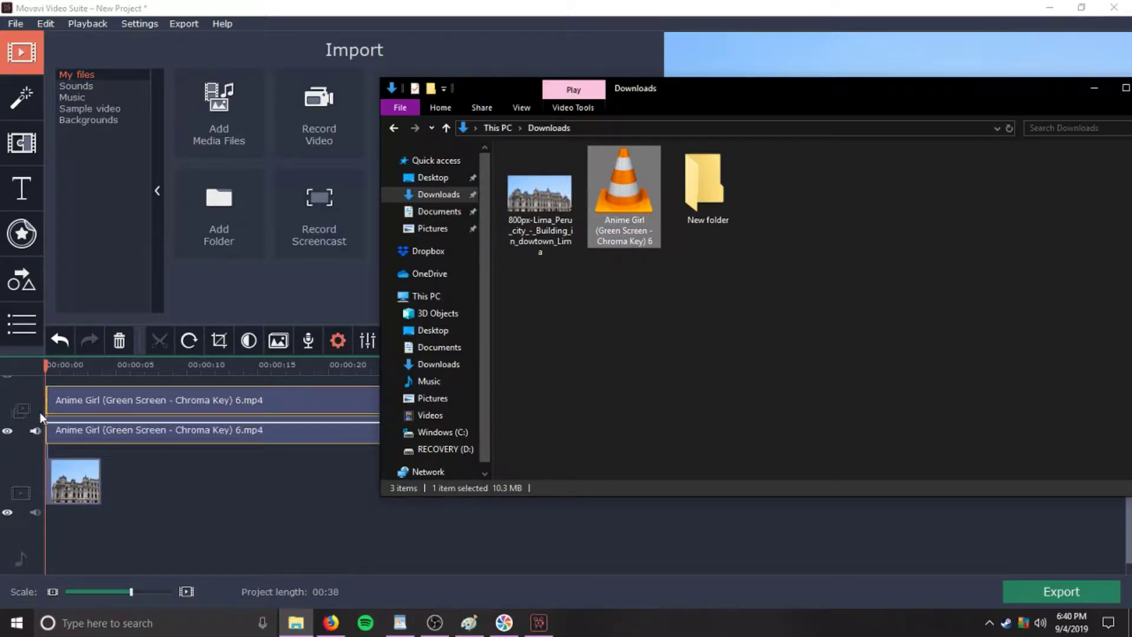
pyautogui.click(352, 506)
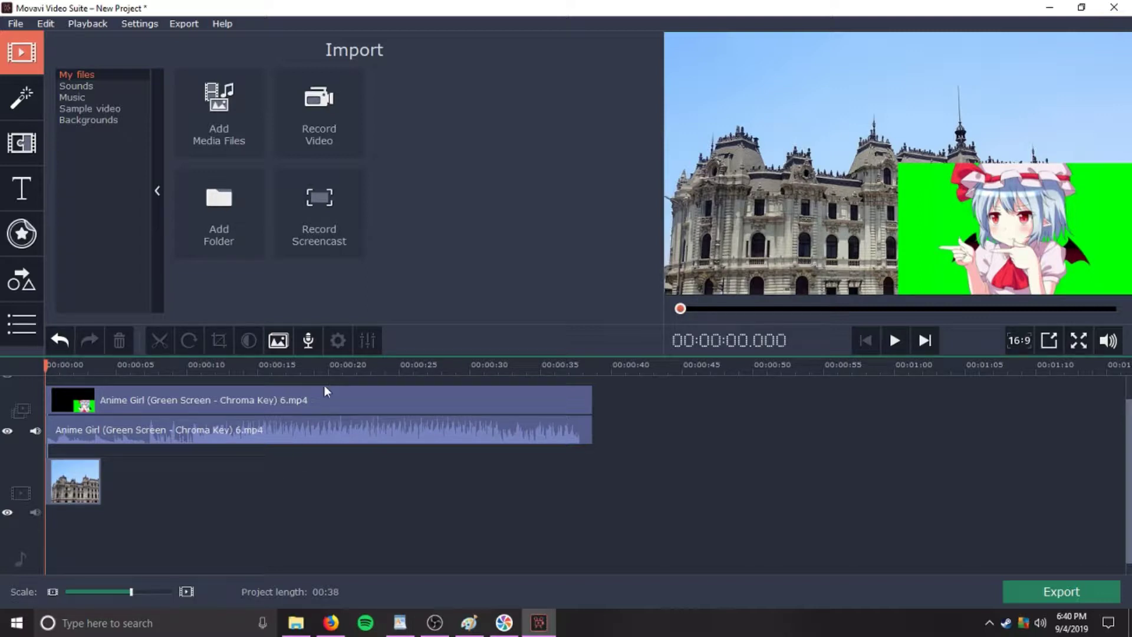
# Delete the audio track of the Anime Girl green-screen clip from the timeline.
pyautogui.click(330, 370)
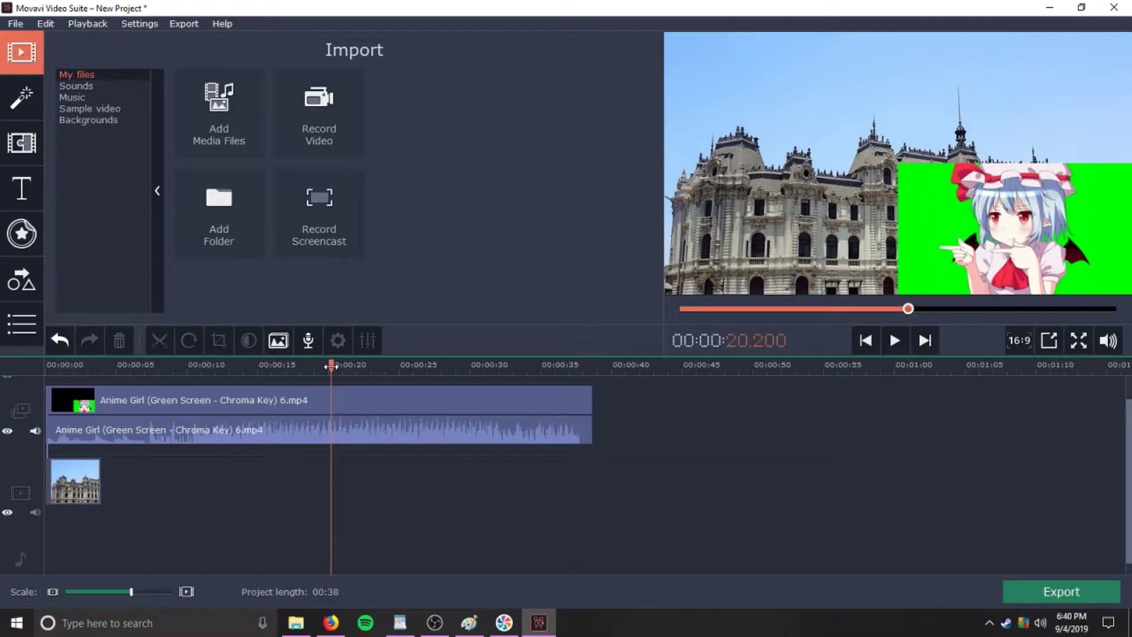
pyautogui.click(395, 368)
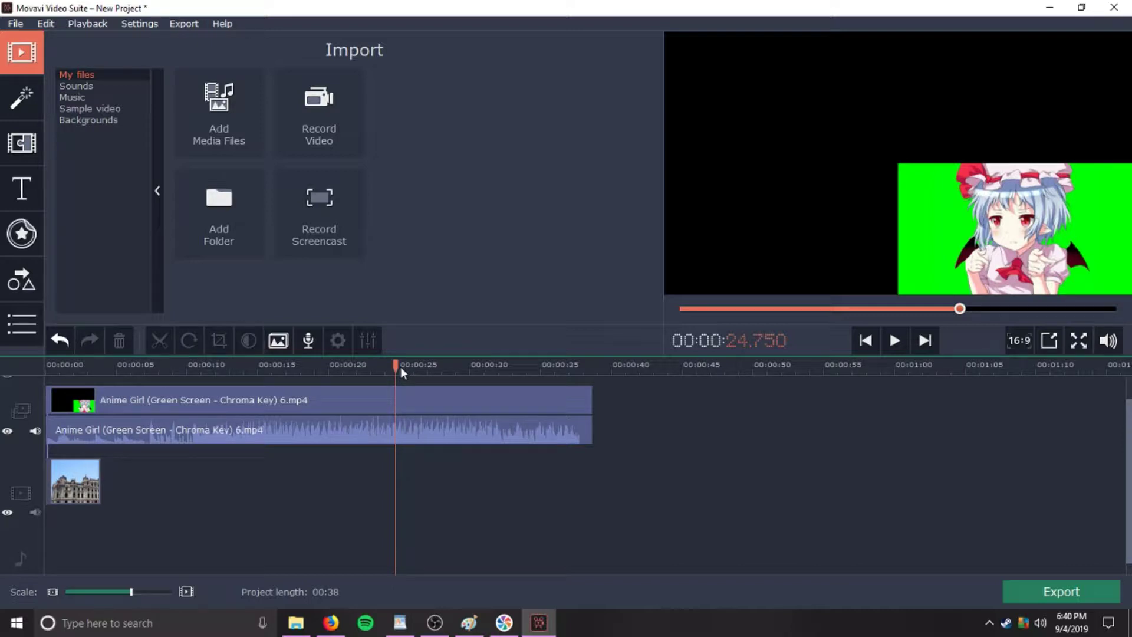
pyautogui.click(592, 368)
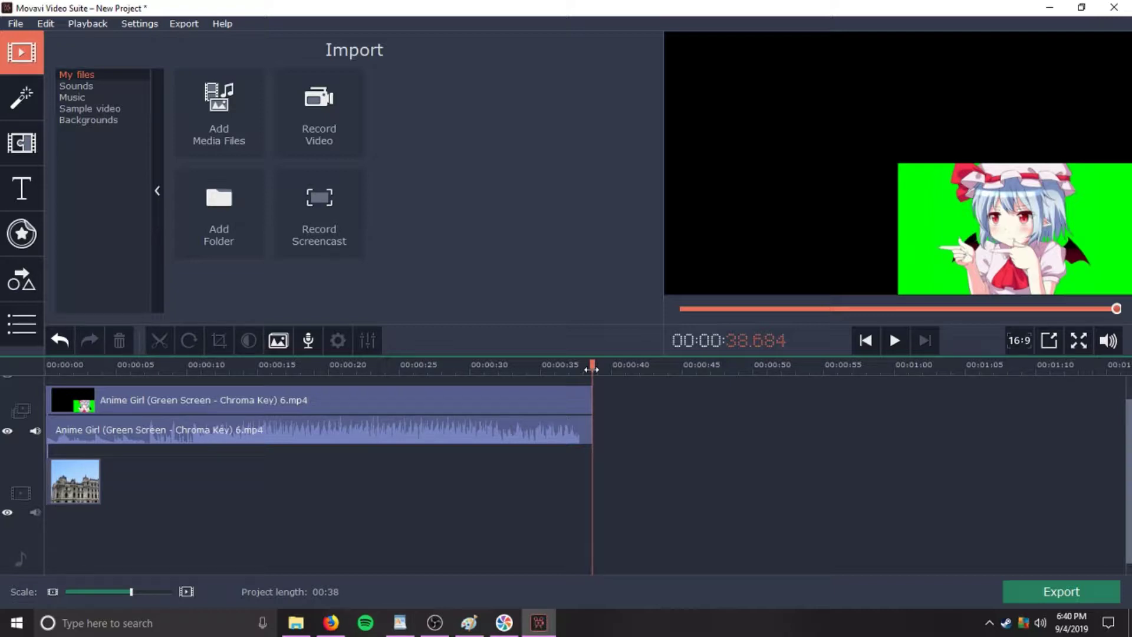
pyautogui.moveTo(591, 368); pyautogui.dragTo(575, 364)
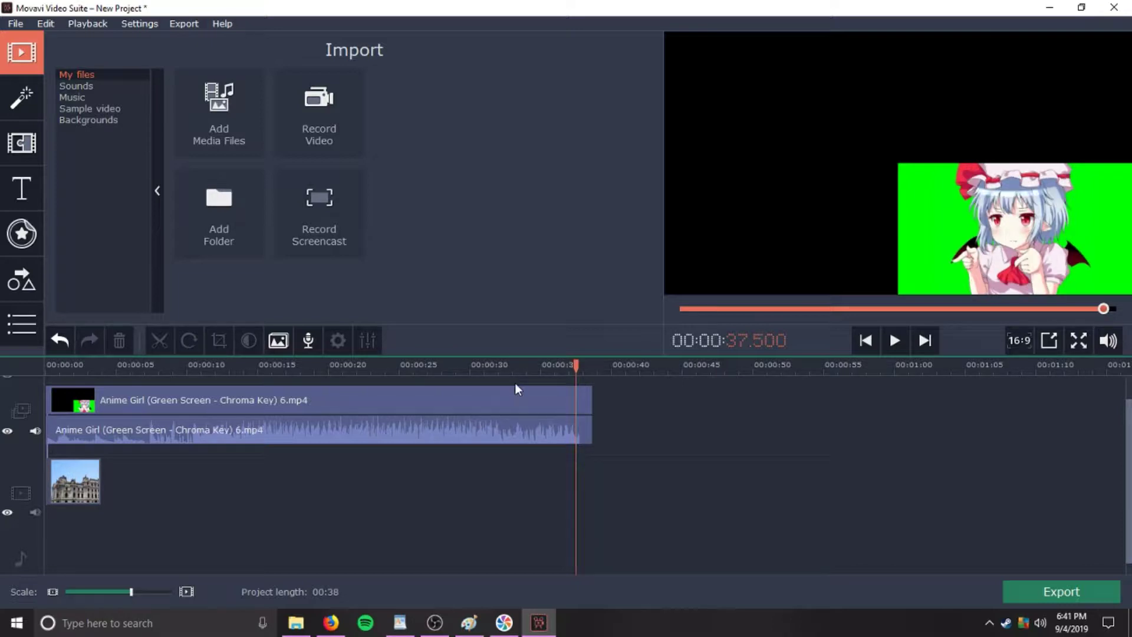
pyautogui.click(508, 396)
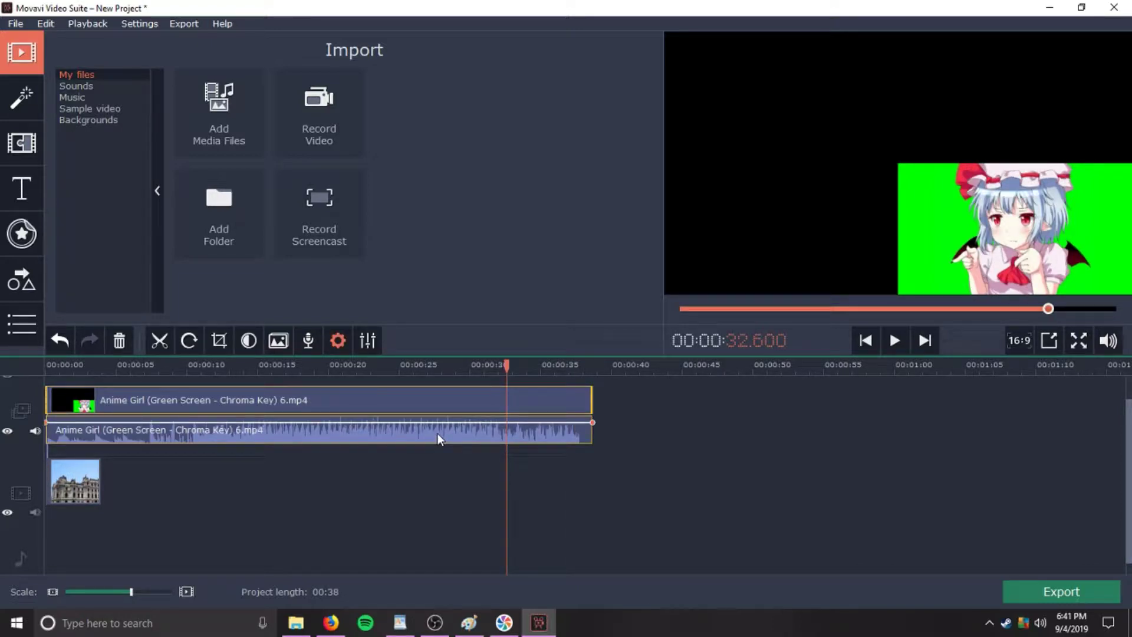
pyautogui.click(437, 437)
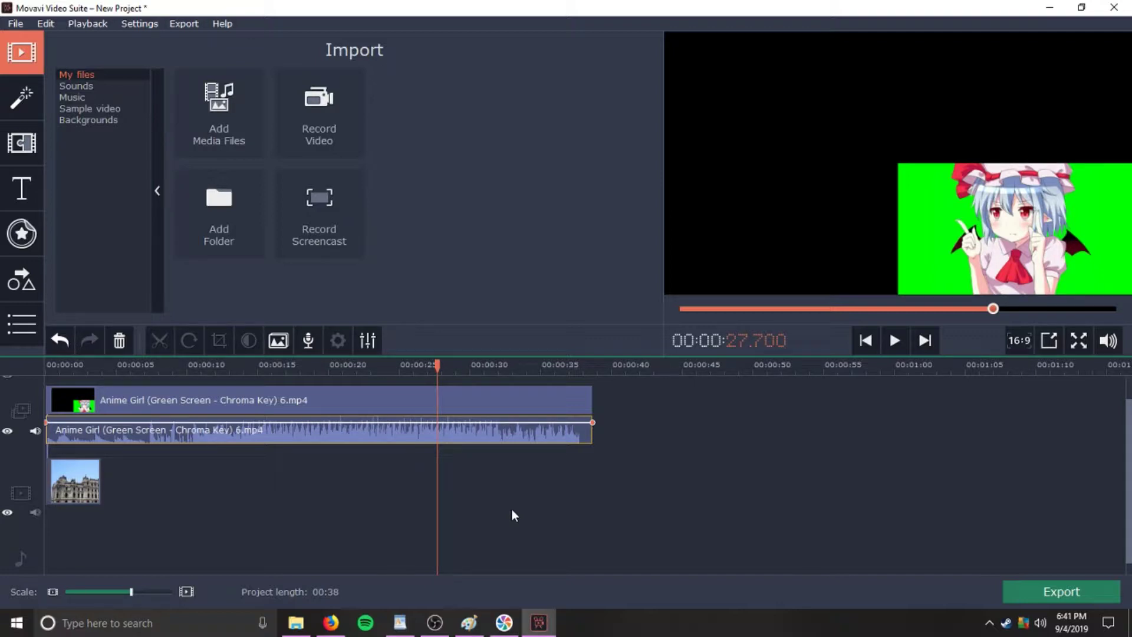
pyautogui.rightClick(503, 429)
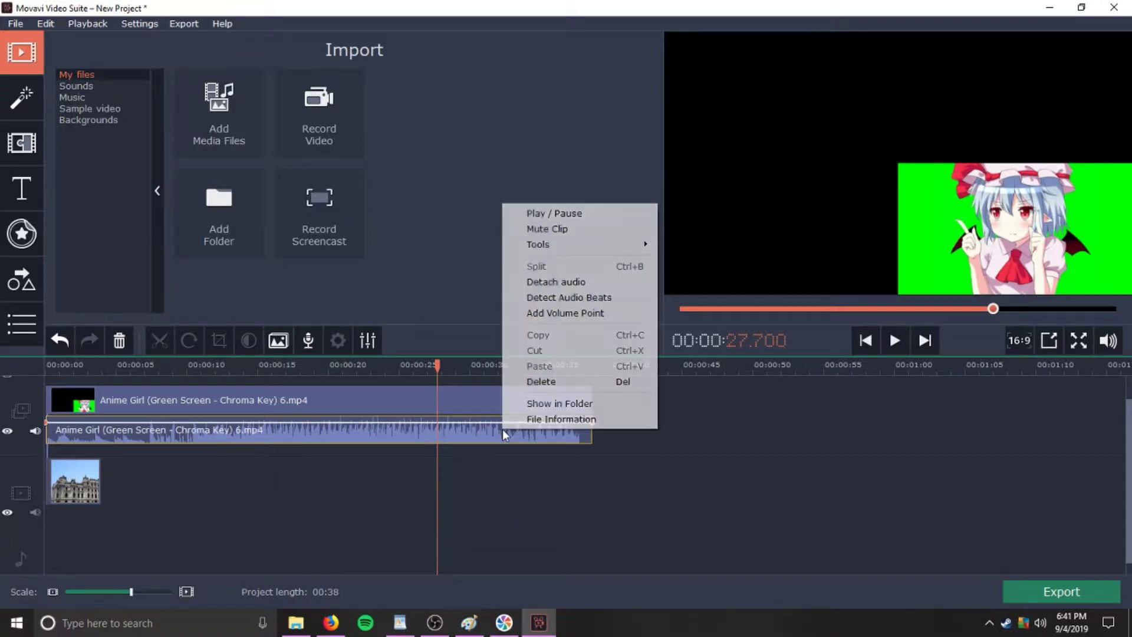
pyautogui.click(538, 384)
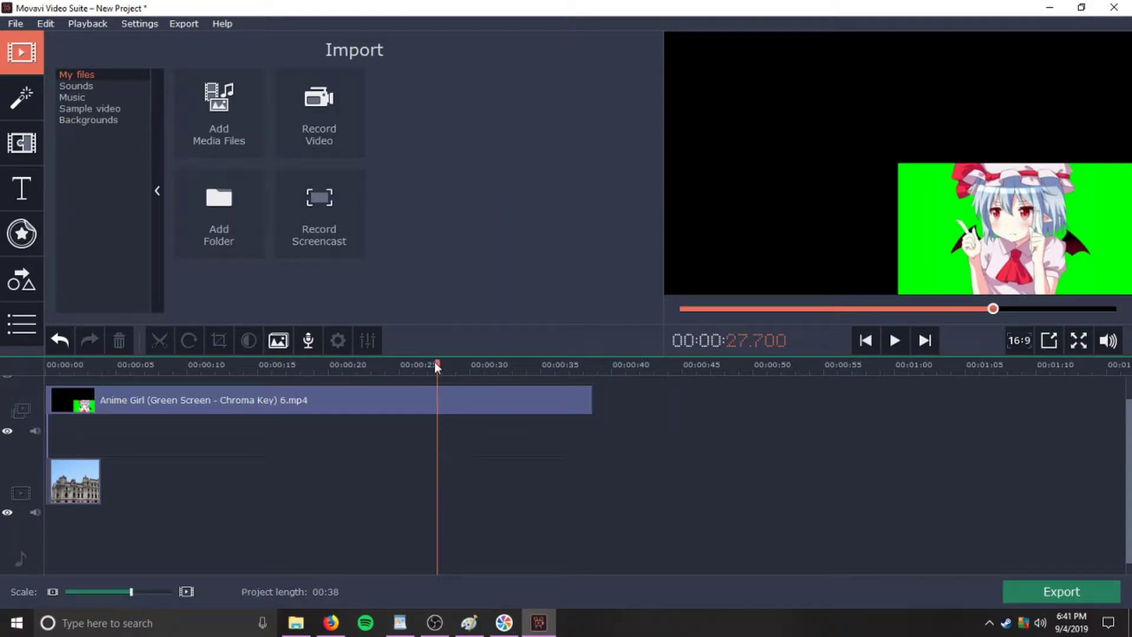
# Trim the green-screen clip's ending at 00:00:37.450 and extend the building image to the same end point.
pyautogui.moveTo(437, 362); pyautogui.dragTo(514, 357)
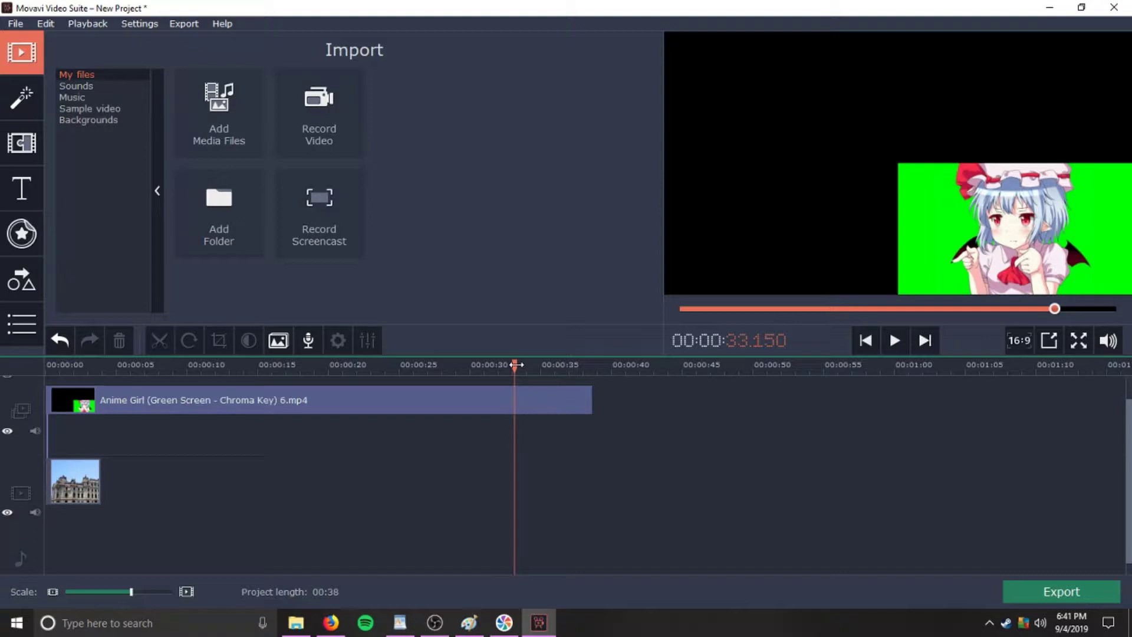
pyautogui.moveTo(514, 365); pyautogui.dragTo(580, 356)
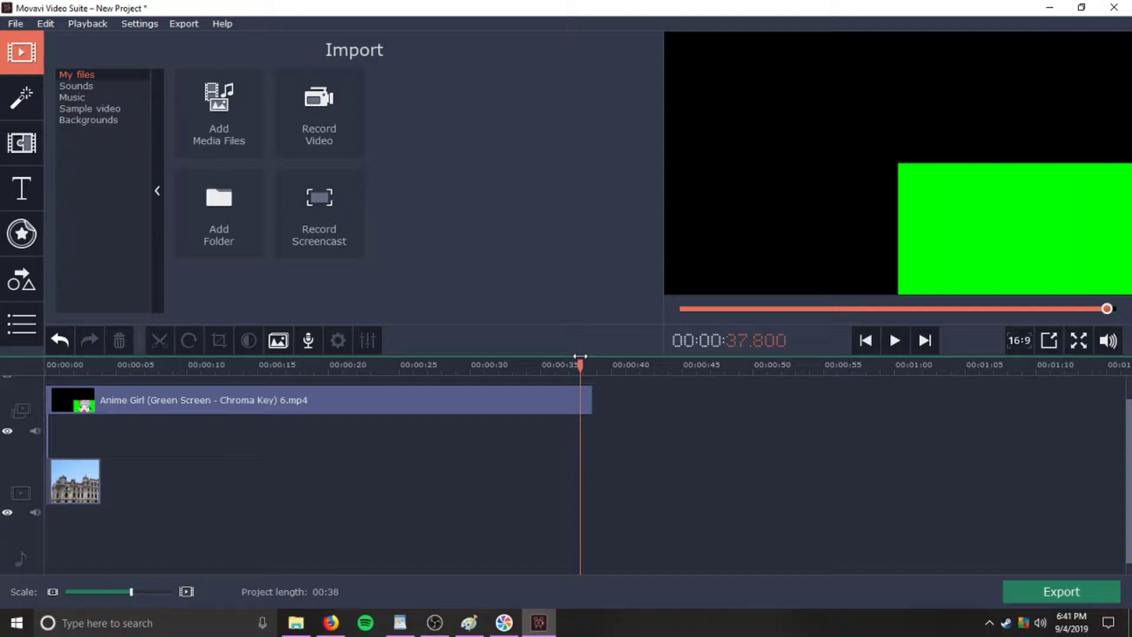
pyautogui.moveTo(580, 357); pyautogui.dragTo(574, 364)
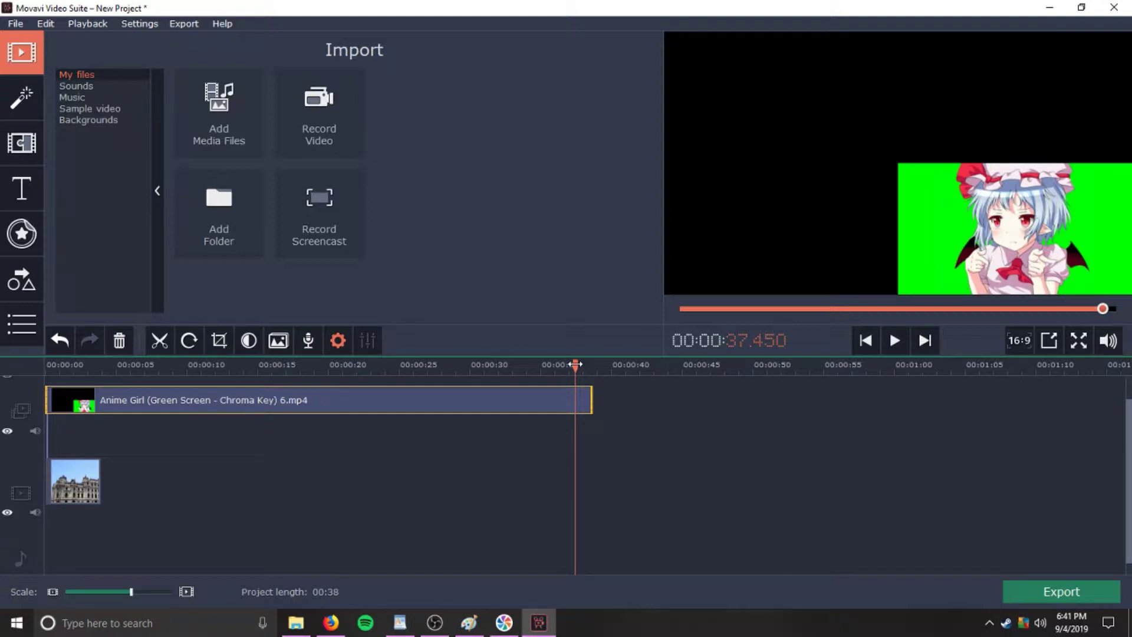
pyautogui.click(97, 512)
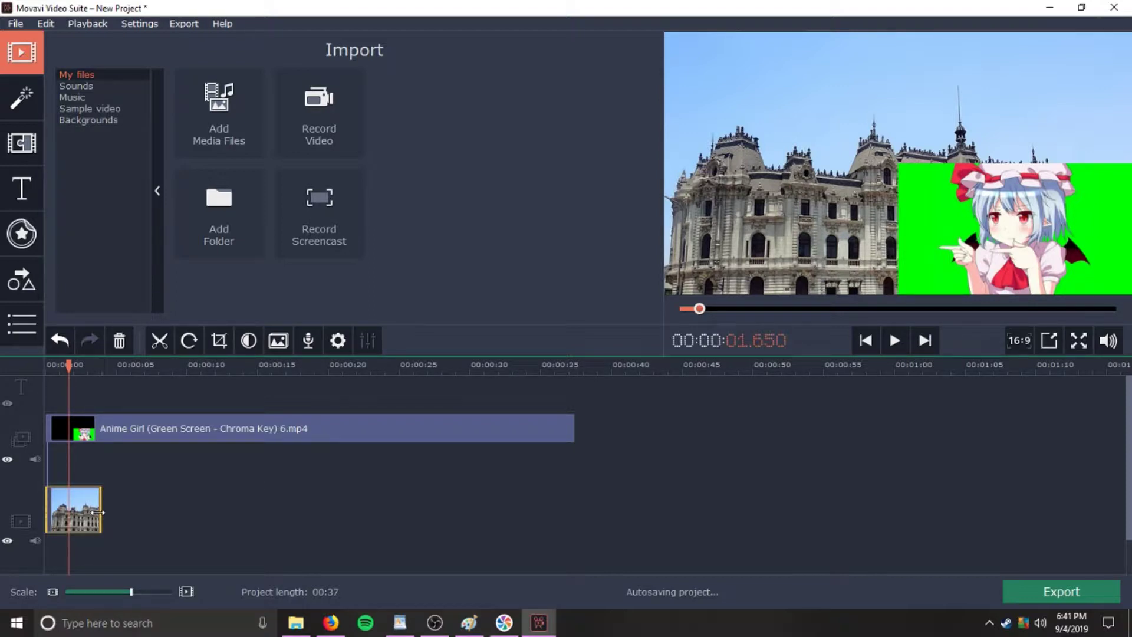
pyautogui.moveTo(97, 512); pyautogui.dragTo(573, 512)
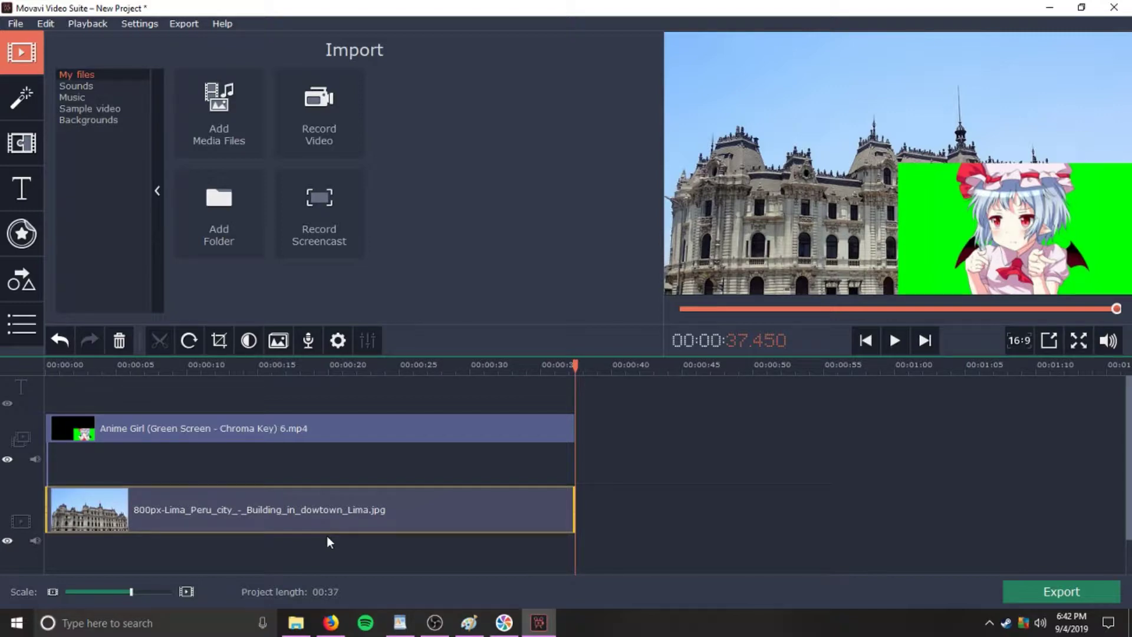
# Set the green-screen overlay to Cover and make its green background transparent with Chroma Key.
pyautogui.doubleClick(306, 428)
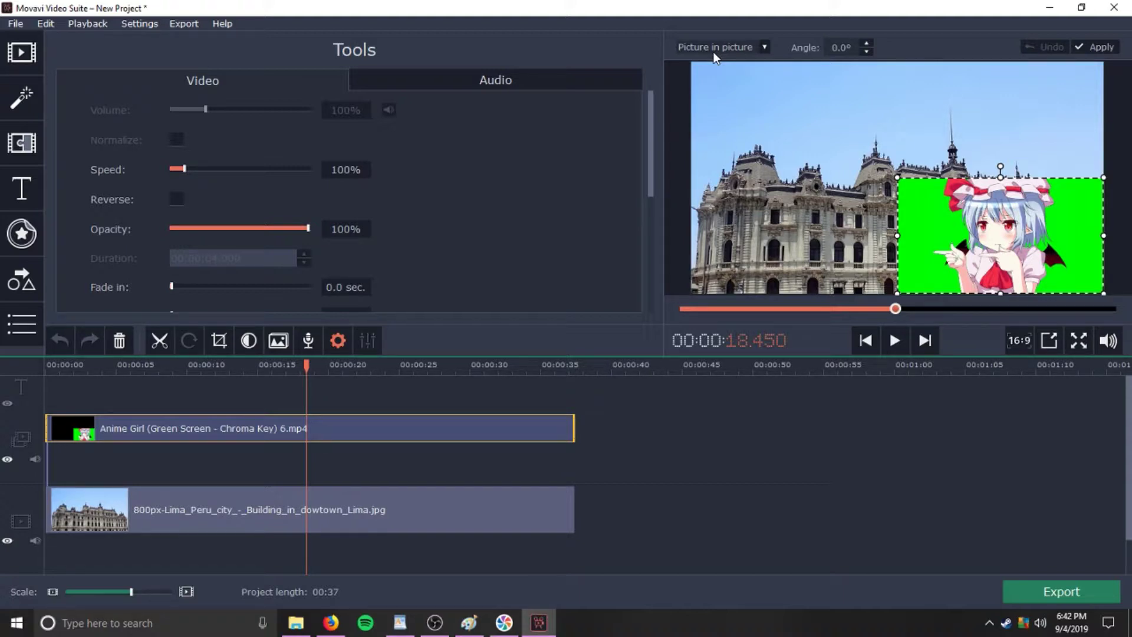
pyautogui.click(20, 330)
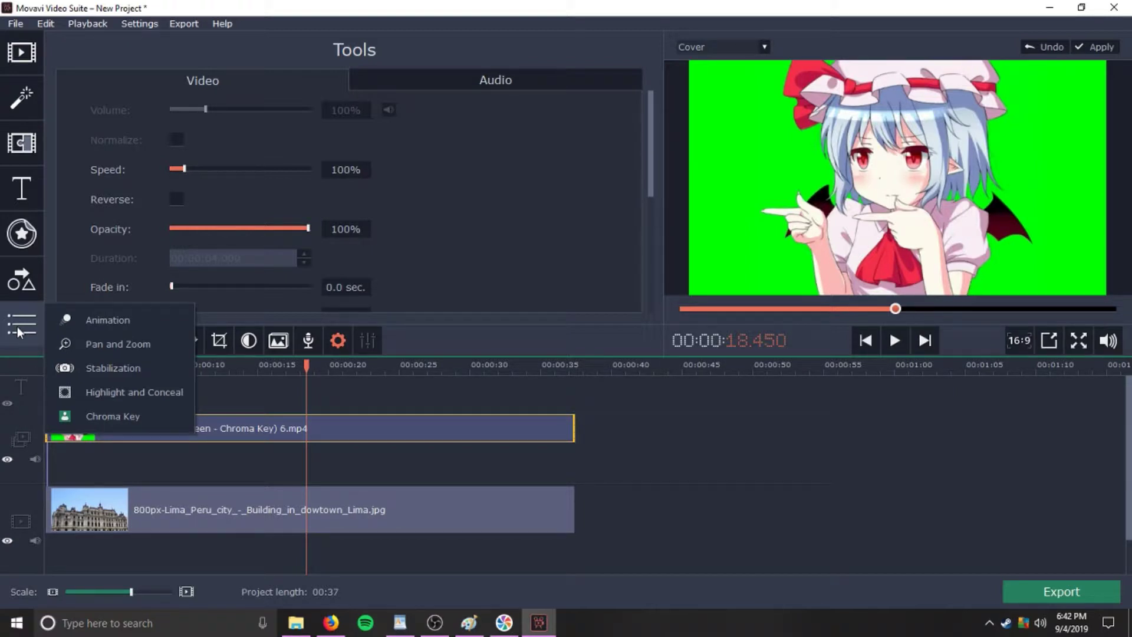
pyautogui.click(112, 415)
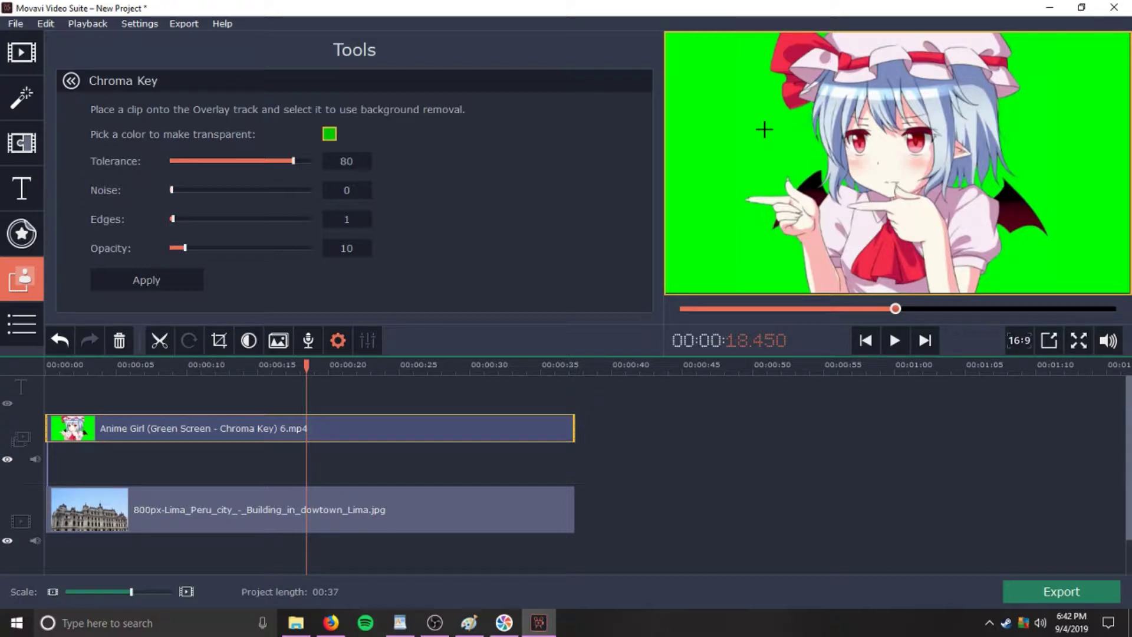
pyautogui.click(764, 129)
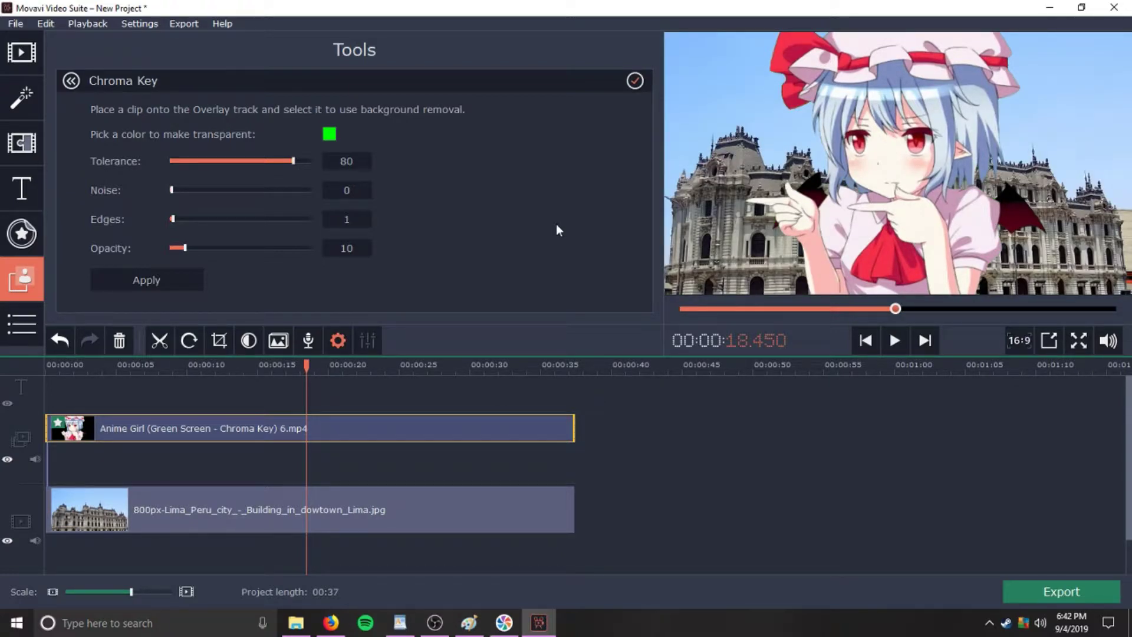
# Play the keyed composite from the beginning of the timeline.
pyautogui.click(865, 340)
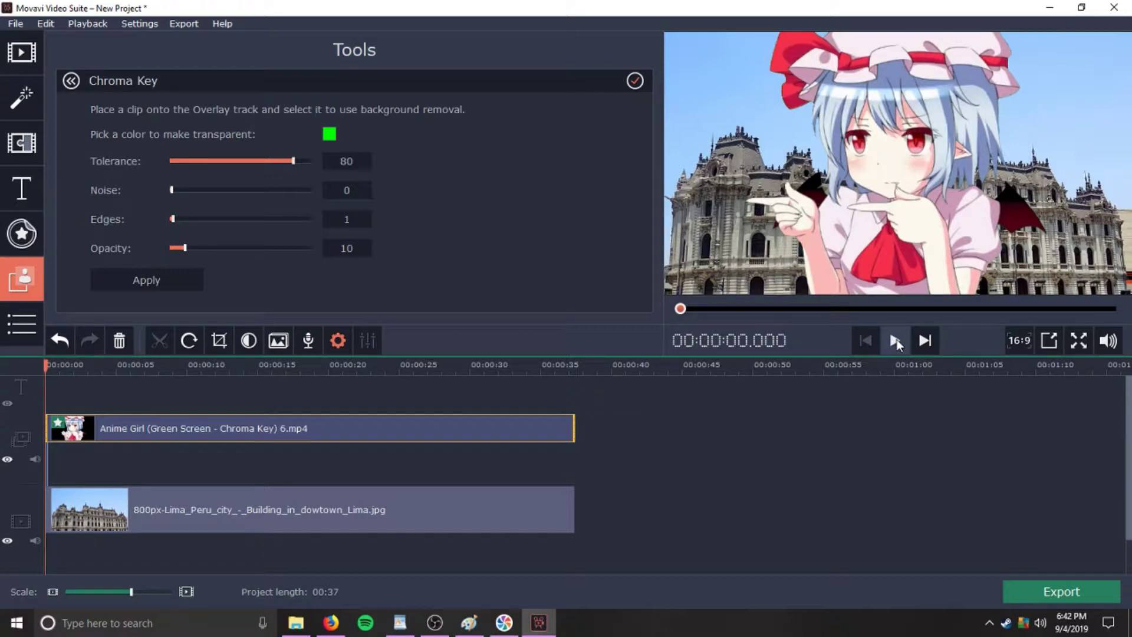
pyautogui.click(895, 340)
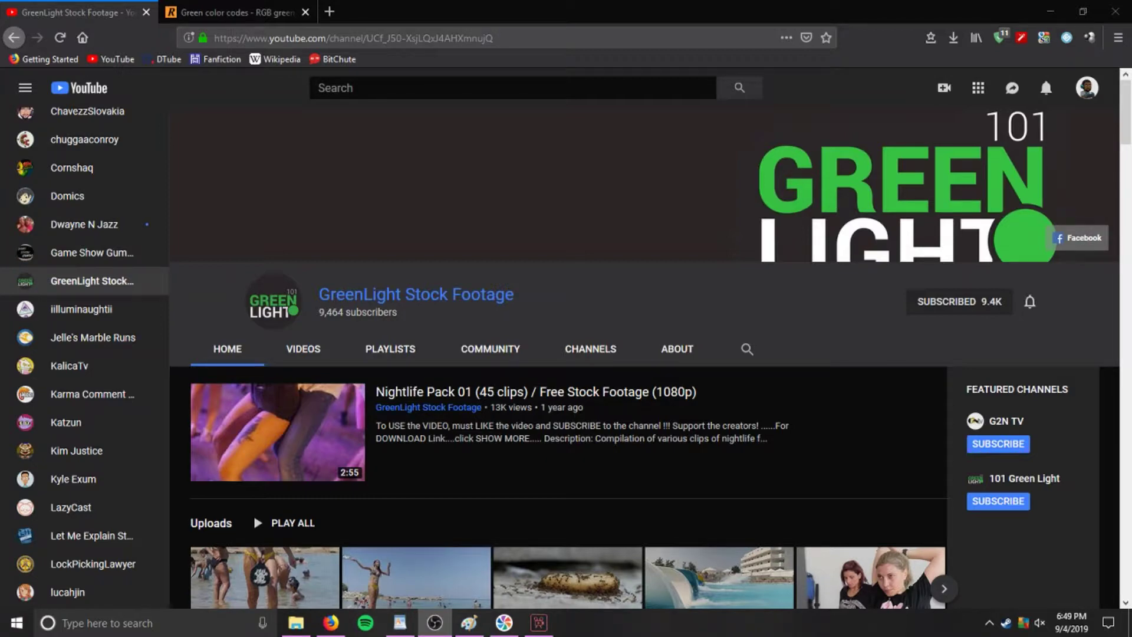
# Look through the GreenLight Stock Footage YouTube channel's uploads, playlists and free stock footage sections.
pyautogui.scroll(-1, 862, 448)
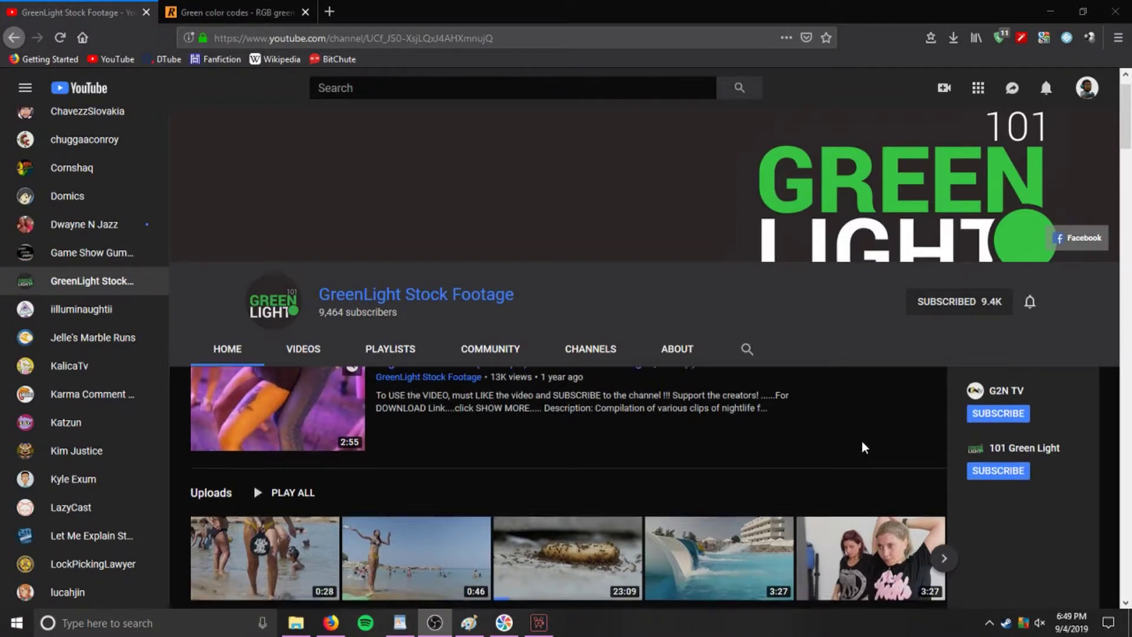
pyautogui.scroll(-4, 864, 448)
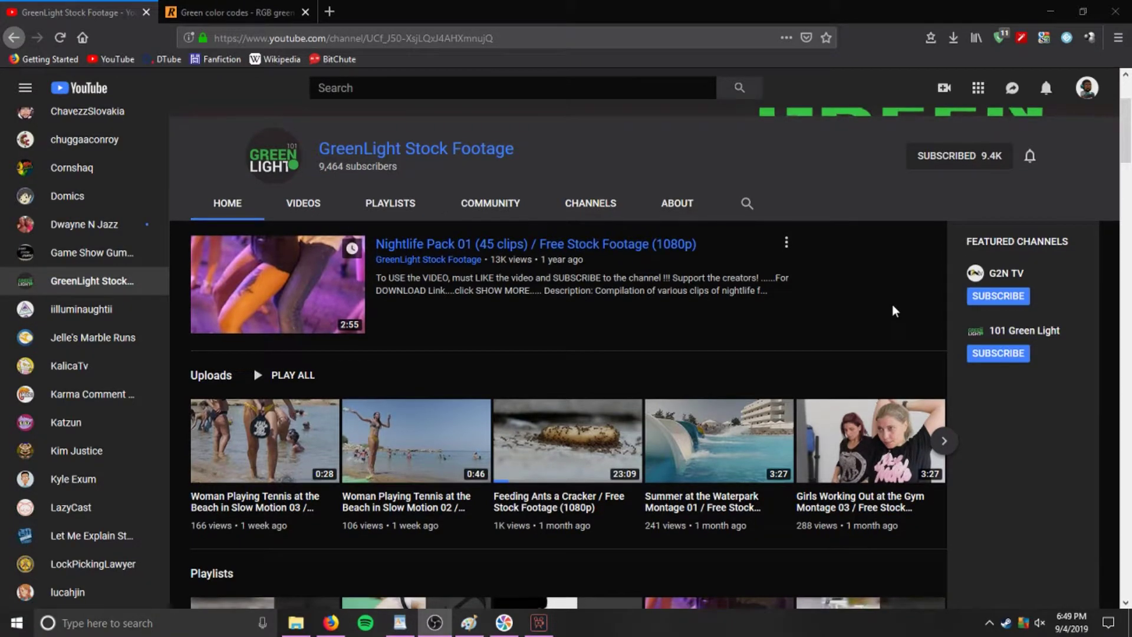
pyautogui.scroll(-10, 893, 304)
pyautogui.scroll(-10, 893, 311)
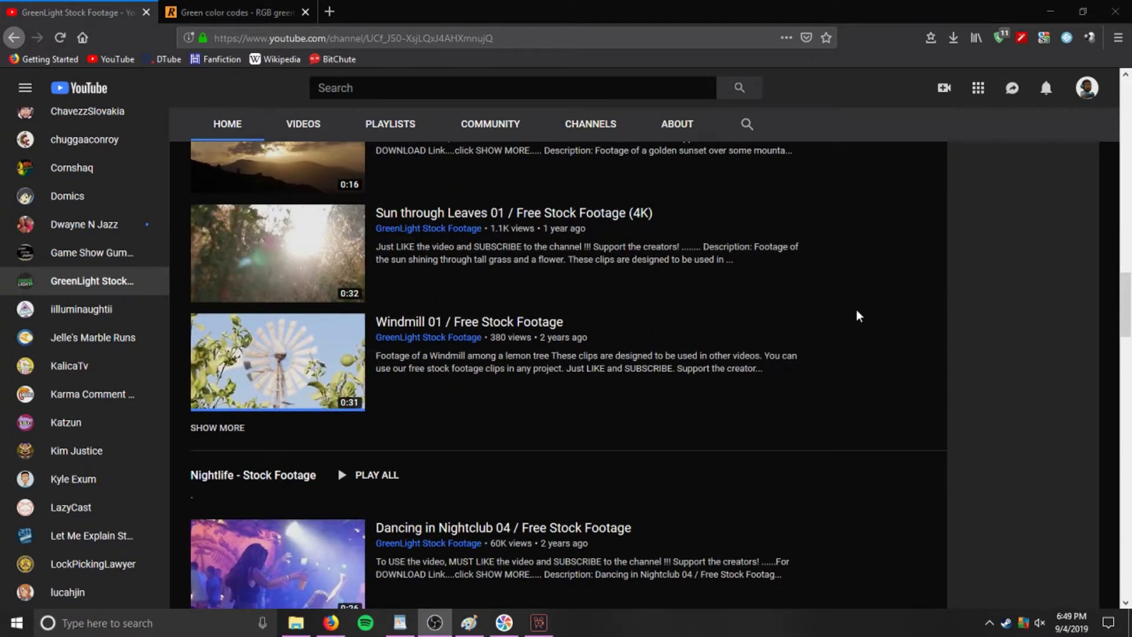
pyautogui.scroll(6, 875, 366)
pyautogui.scroll(8, 879, 373)
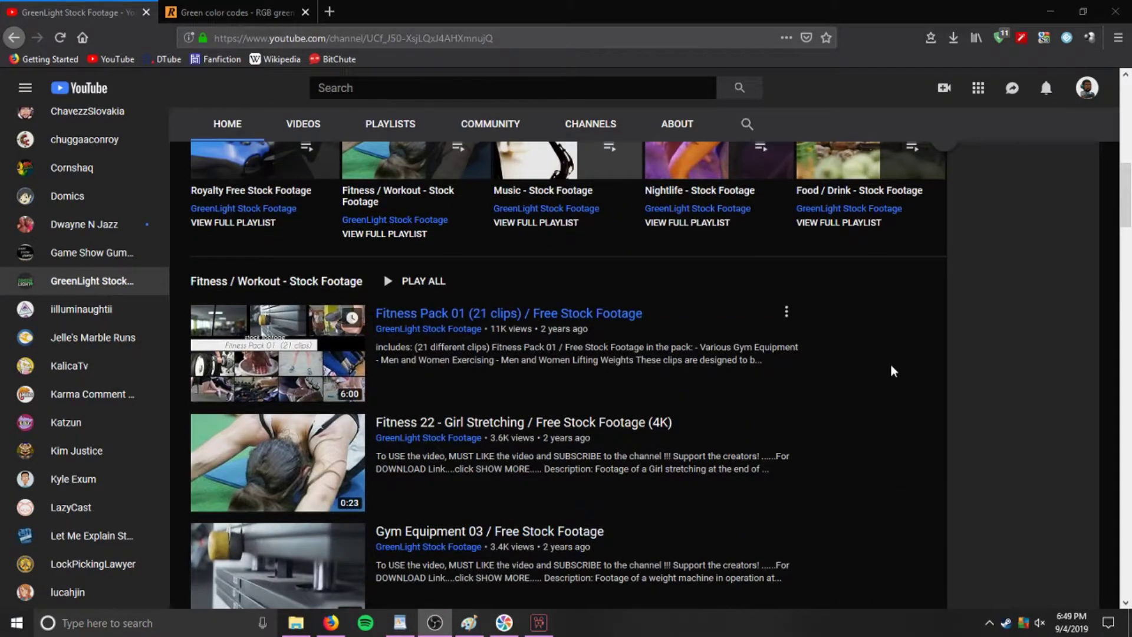
pyautogui.scroll(7, 903, 397)
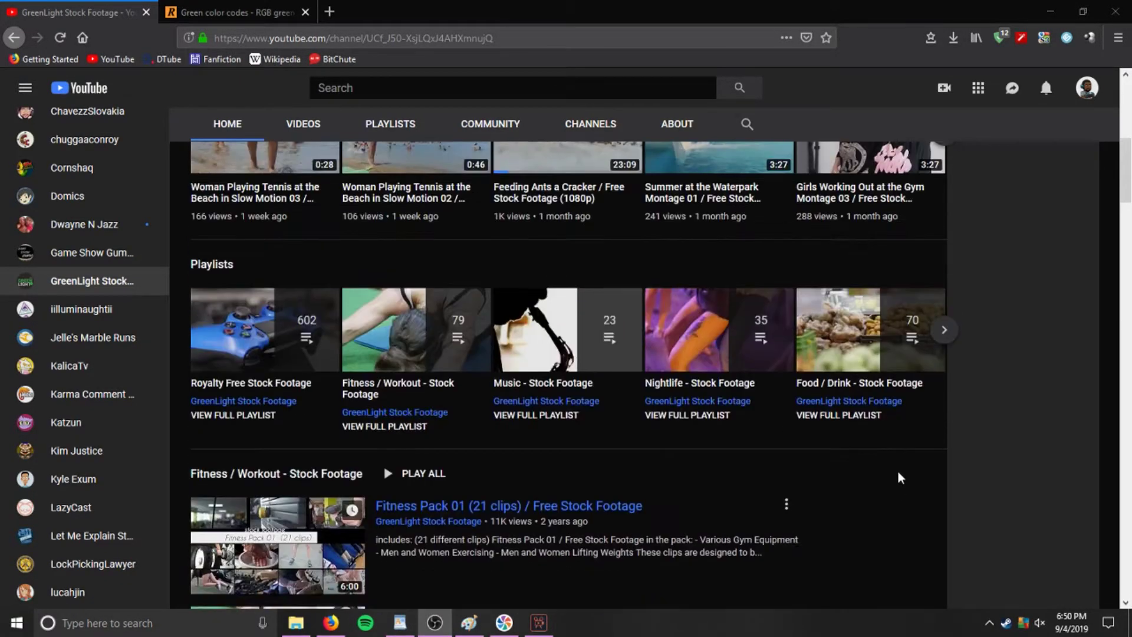
pyautogui.scroll(4, 900, 477)
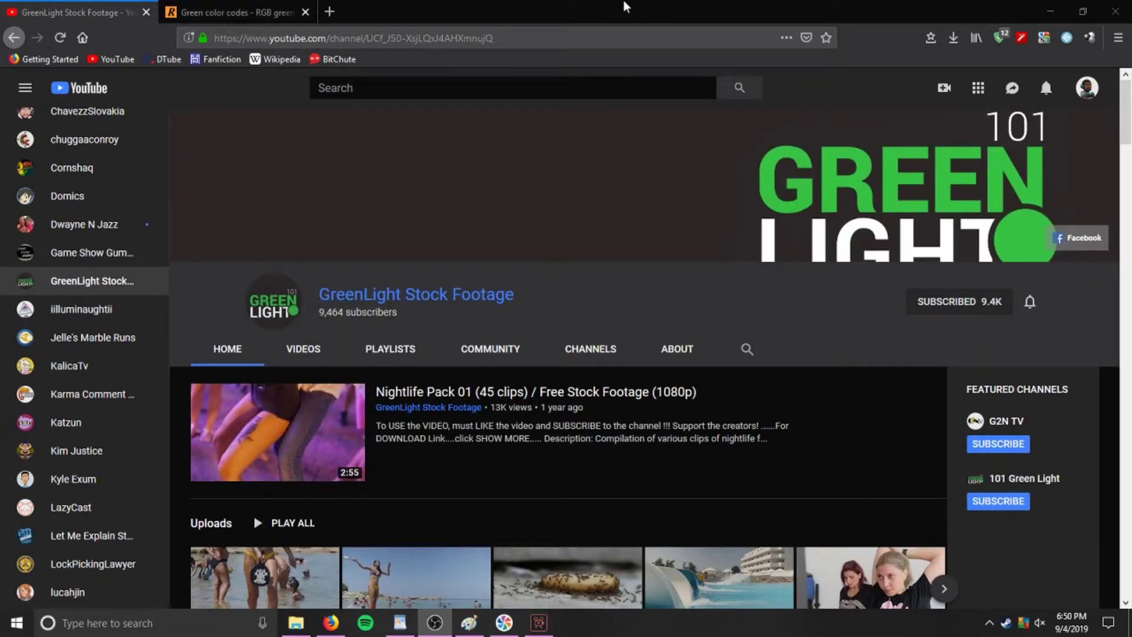
# View the RapidTables page of green color codes that is already open in the browser.
pyautogui.click(236, 20)
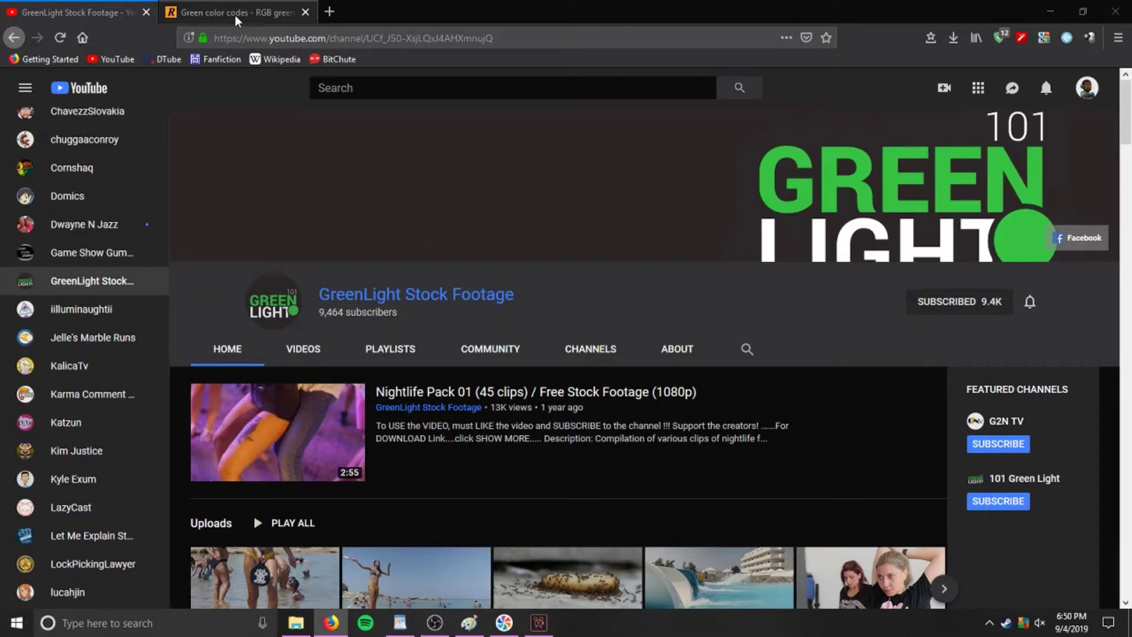
pyautogui.click(236, 18)
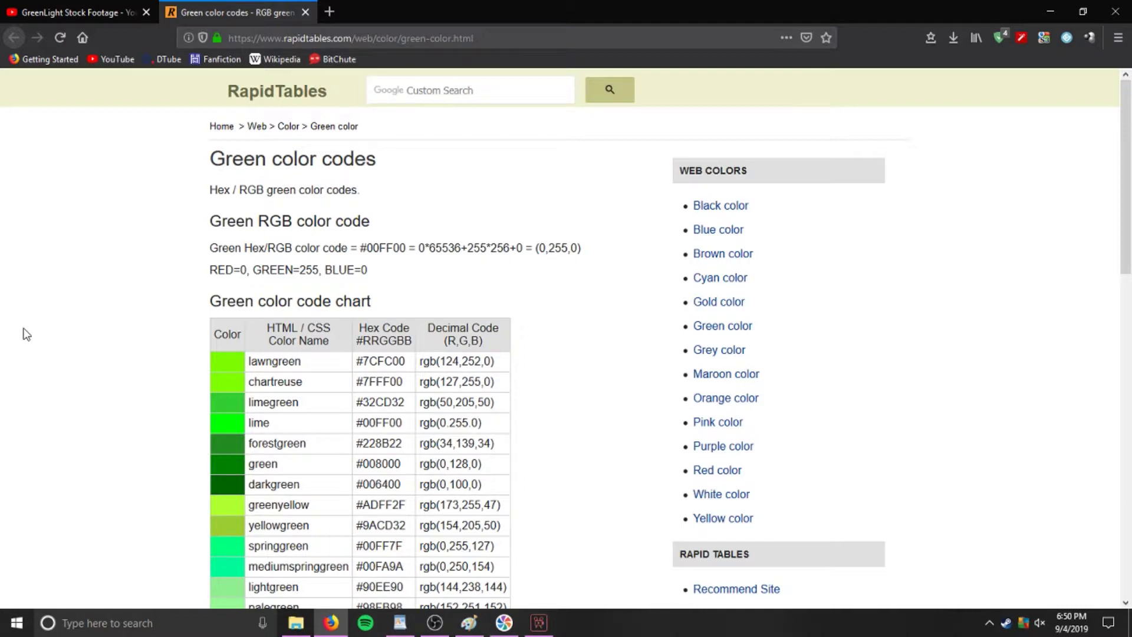
pyautogui.moveTo(493, 633)
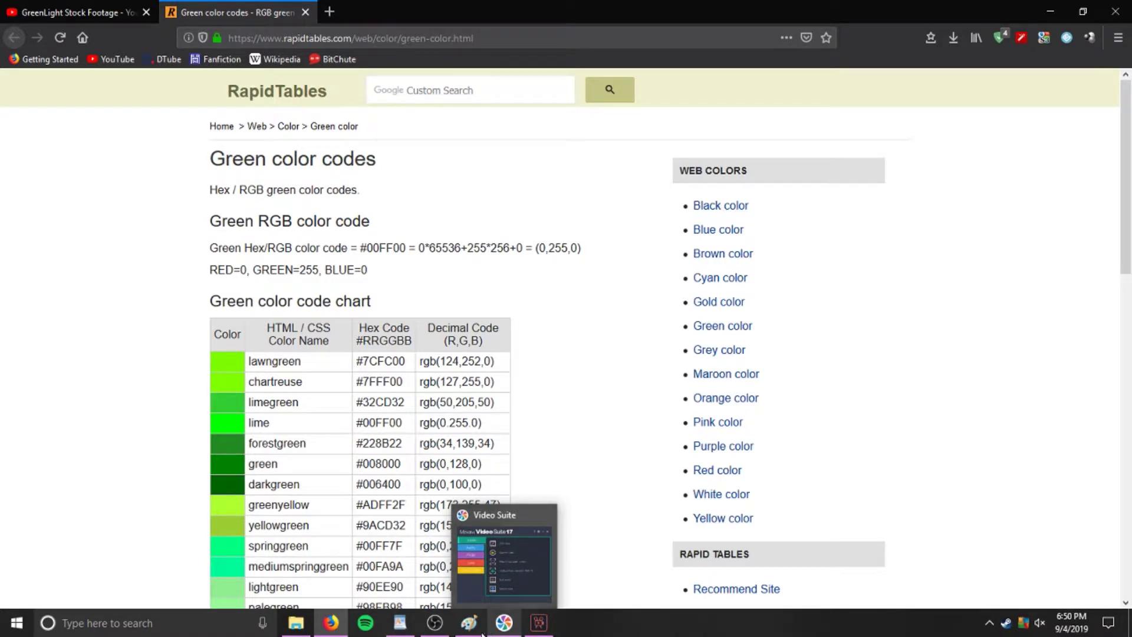
# Switch to Paint, define a custom green with red 0, green 255, blue 0, and add it to the custom colors.
pyautogui.click(481, 632)
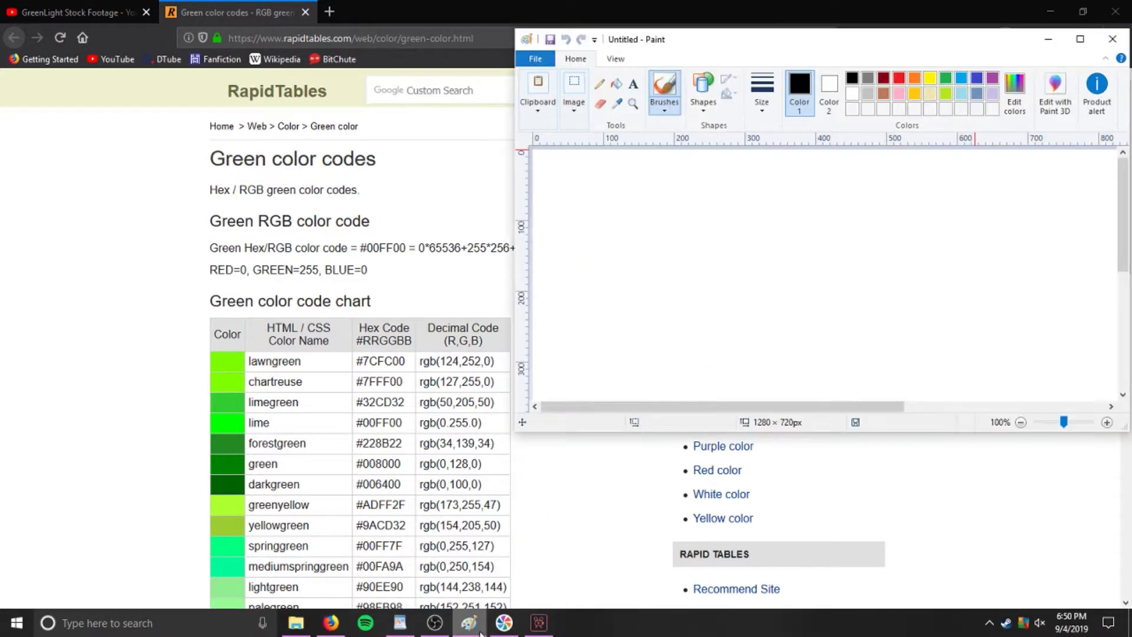
pyautogui.click(1016, 115)
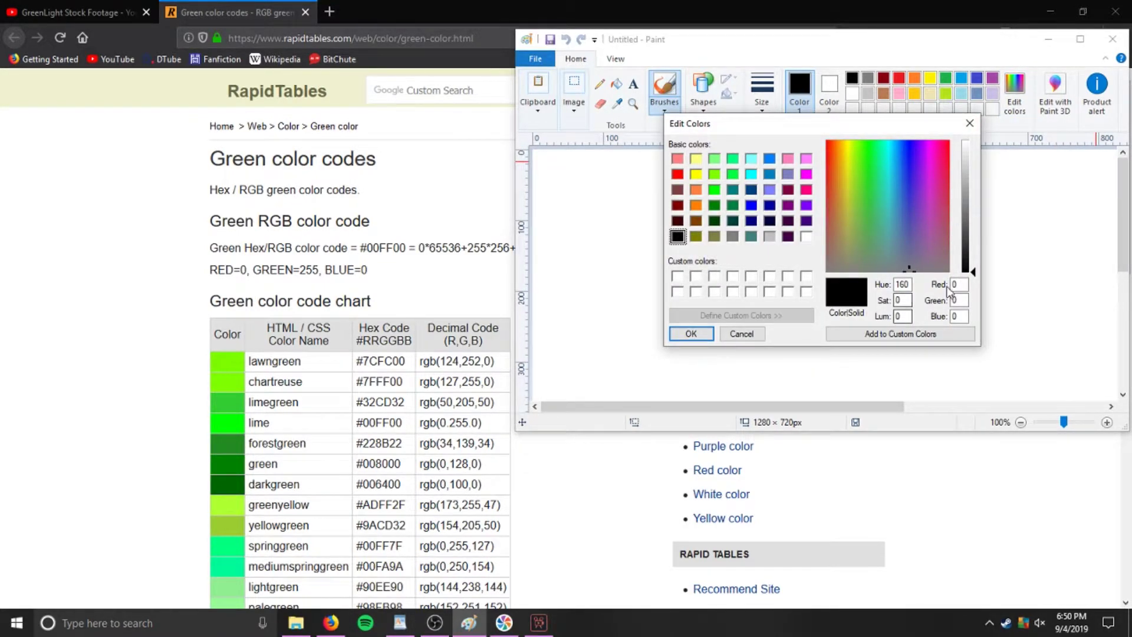
pyautogui.click(957, 300)
pyautogui.write('25')
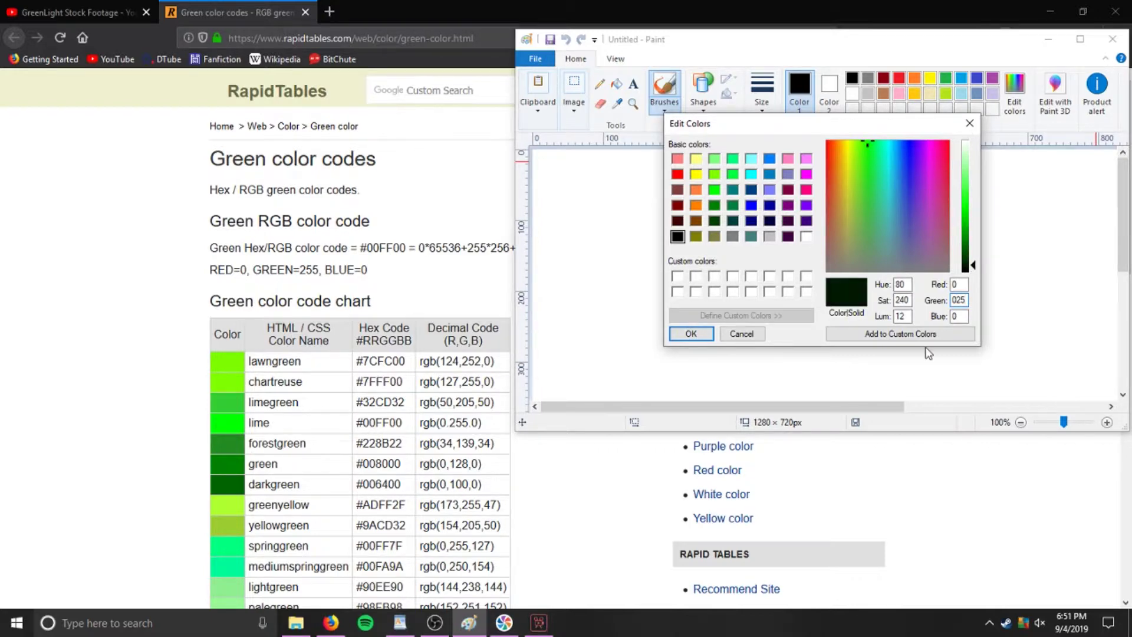
pyautogui.doubleClick(959, 300)
pyautogui.write('255')
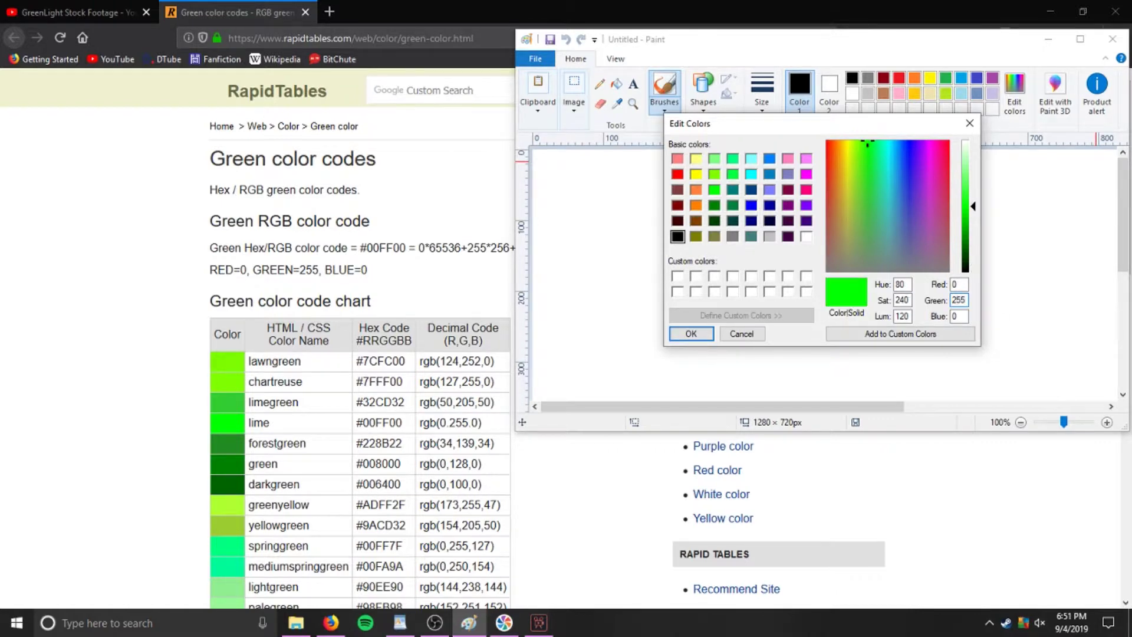
pyautogui.click(855, 334)
pyautogui.click(691, 333)
# Return to the RapidTables page and examine the blue color codes chart.
pyautogui.click(36, 286)
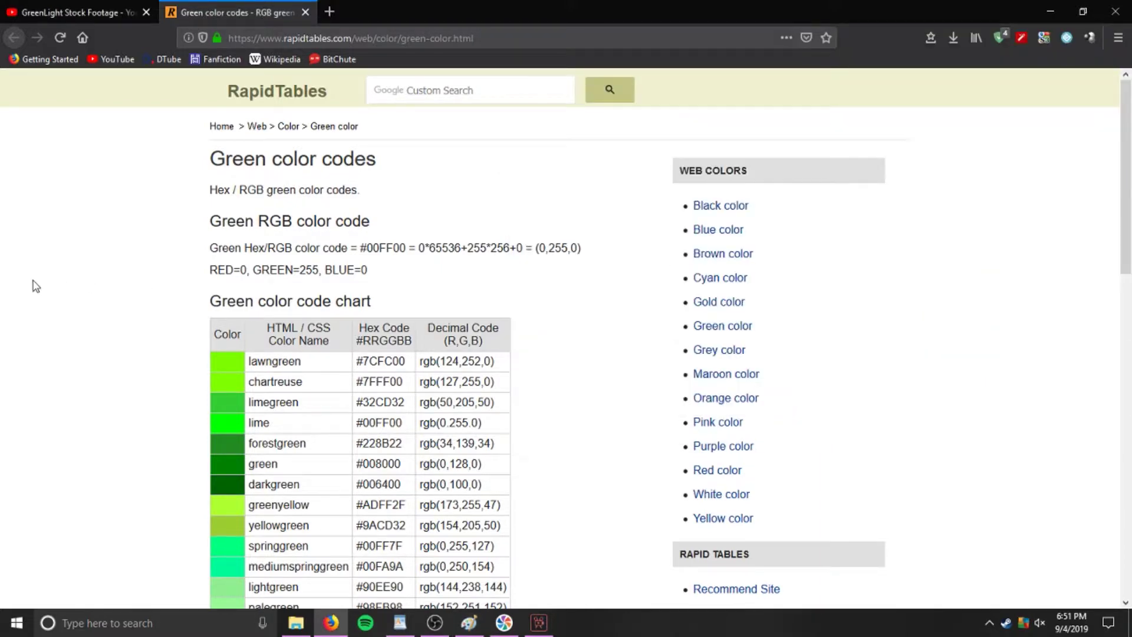
pyautogui.click(709, 238)
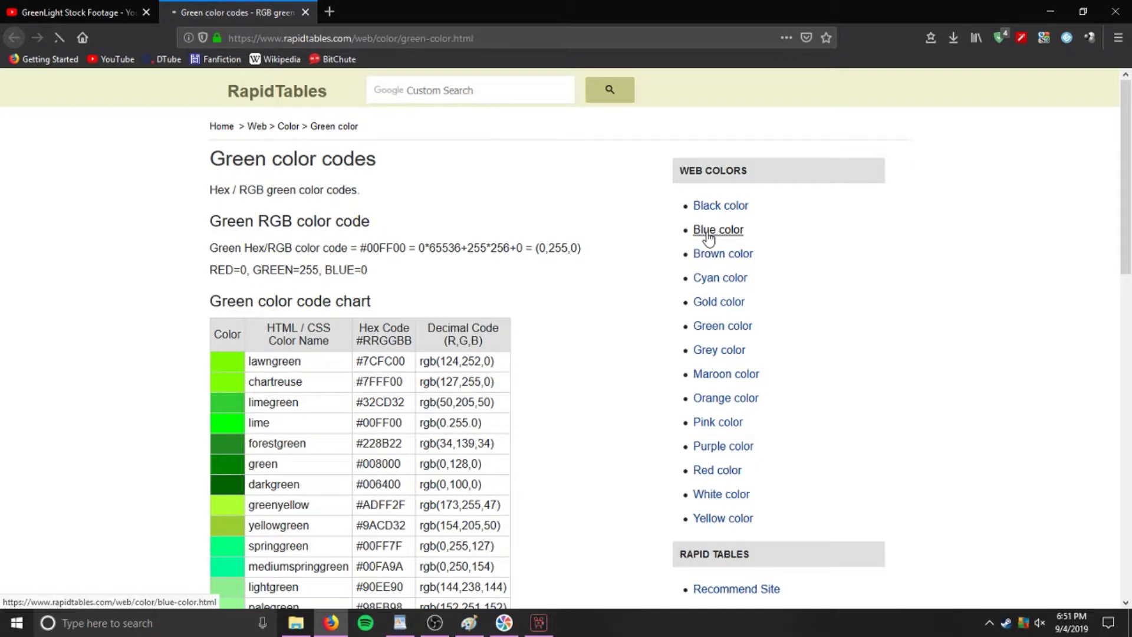
pyautogui.scroll(-2, 86, 267)
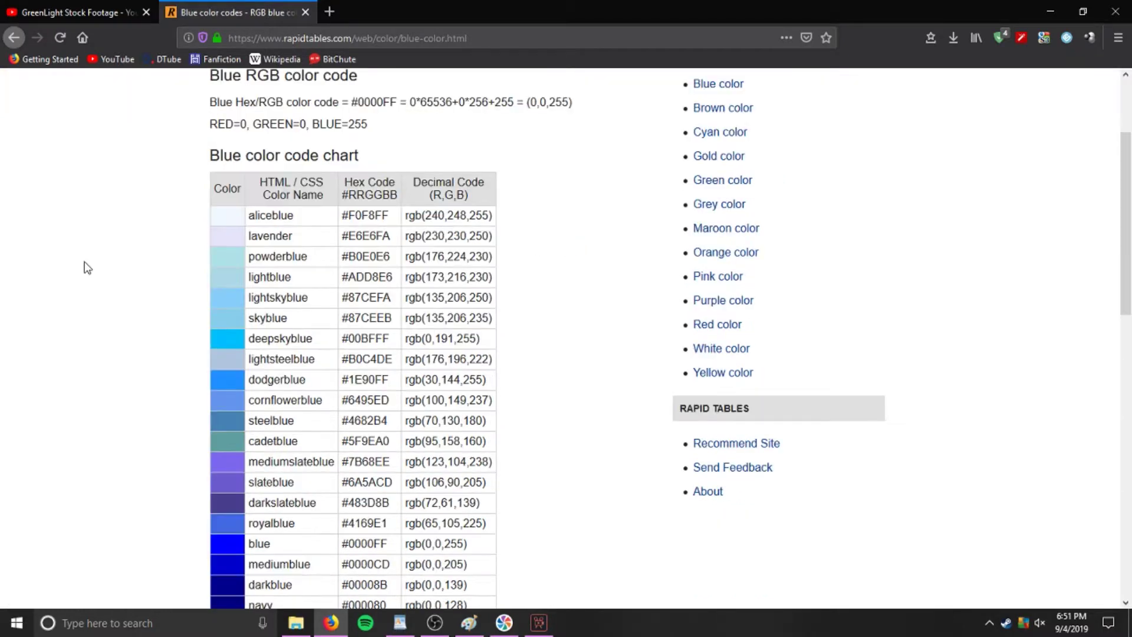
pyautogui.scroll(-1, 85, 266)
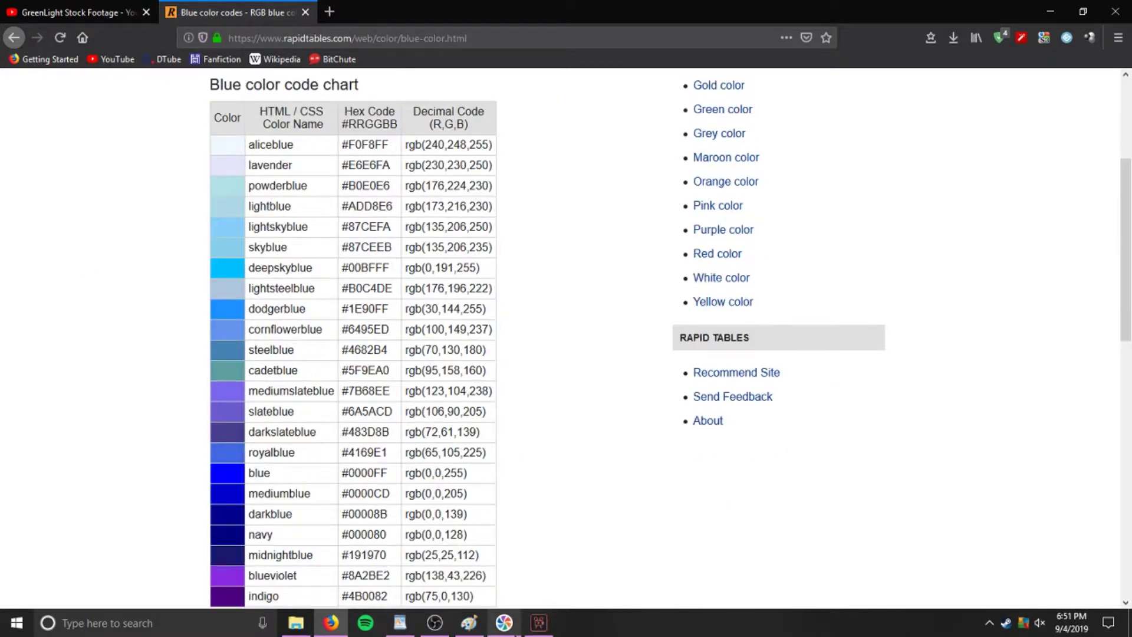
# Switch back to Paint, define a custom blue with red 0, green 0, blue 255, and add it to the custom colors.
pyautogui.moveTo(511, 629)
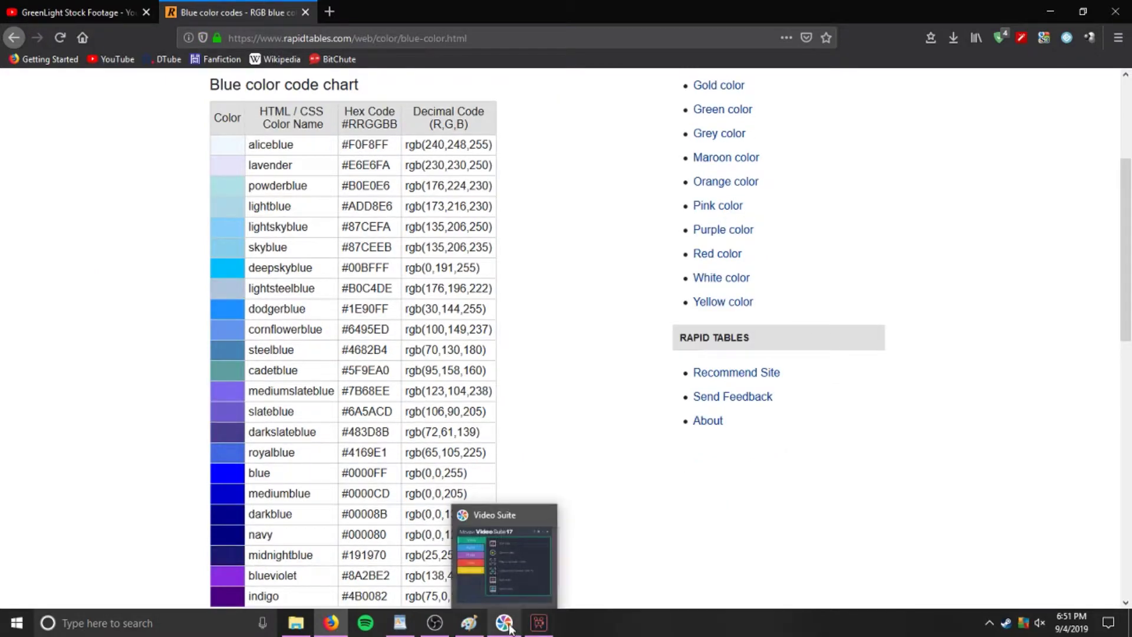
pyautogui.click(469, 623)
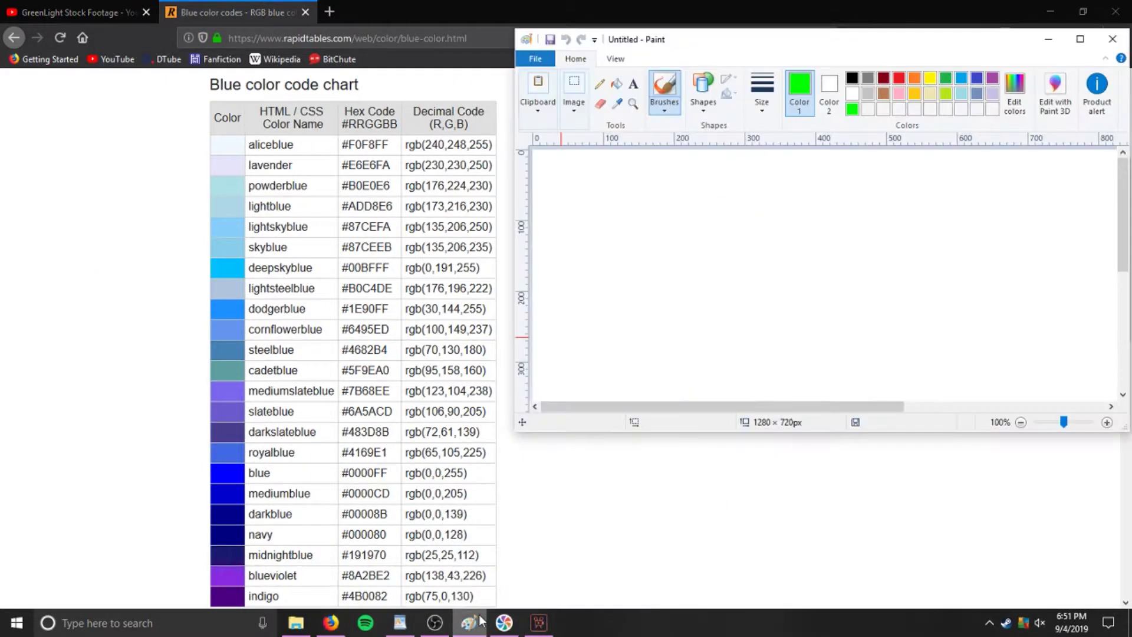
pyautogui.click(1022, 103)
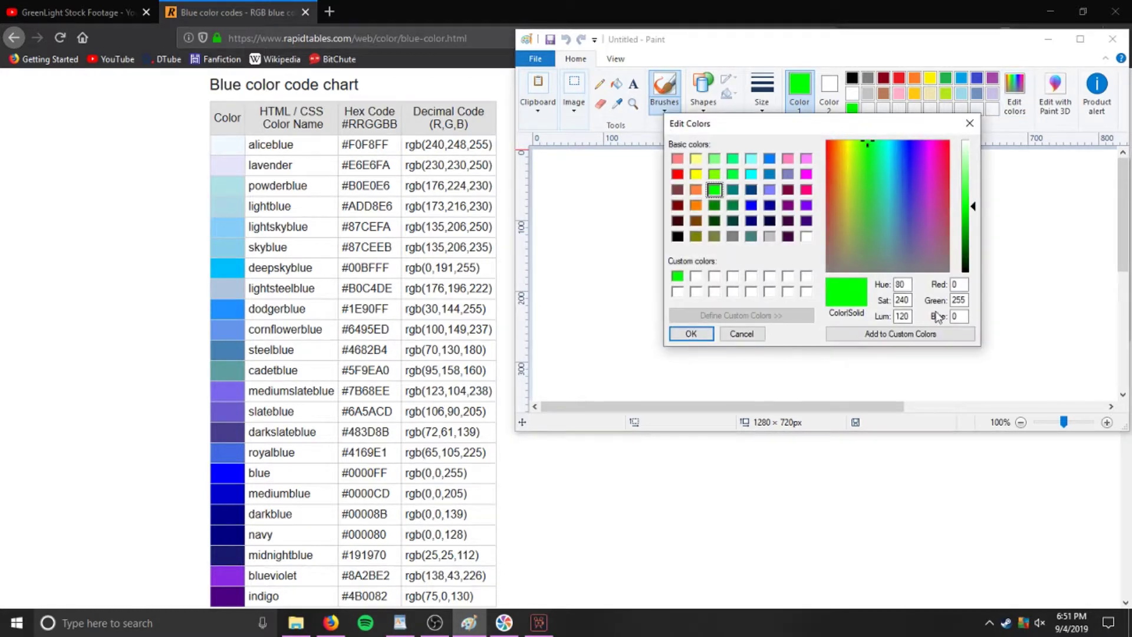
pyautogui.moveTo(967, 301); pyautogui.dragTo(946, 305)
pyautogui.write('0')
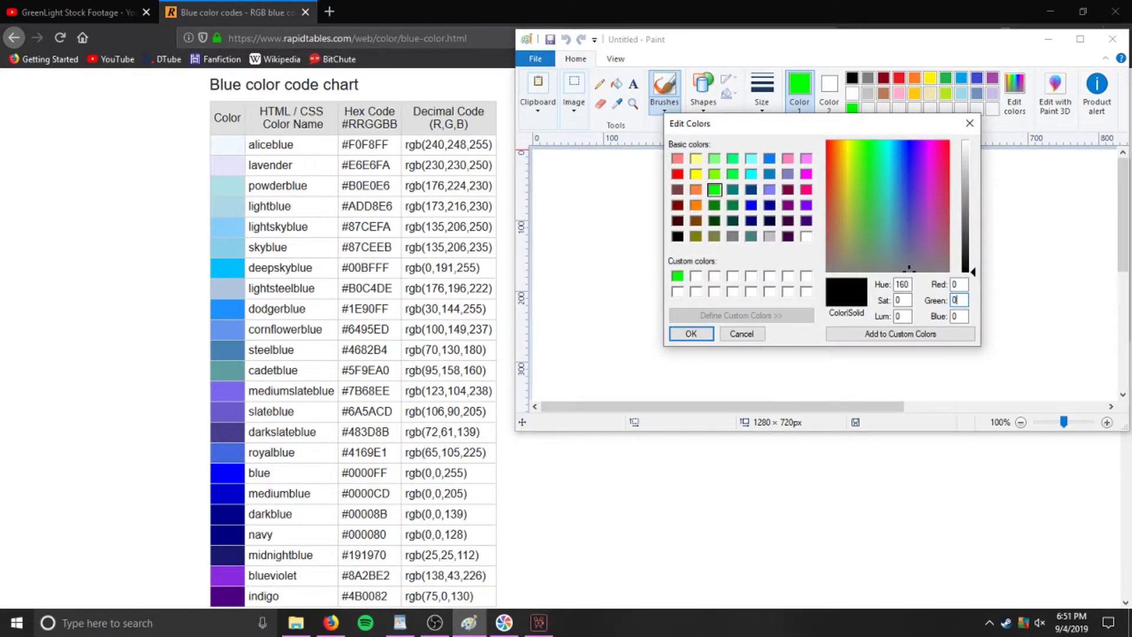
pyautogui.click(964, 316)
pyautogui.write('25')
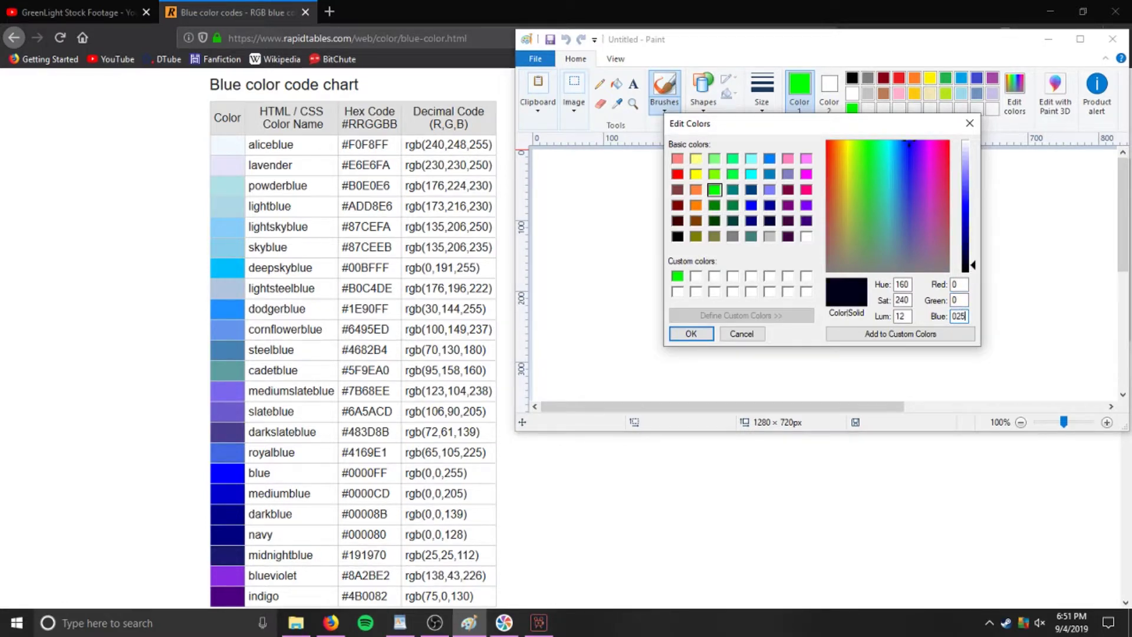
pyautogui.press('BackSpace')
pyautogui.press('BackSpace')
pyautogui.press('BackSpace')
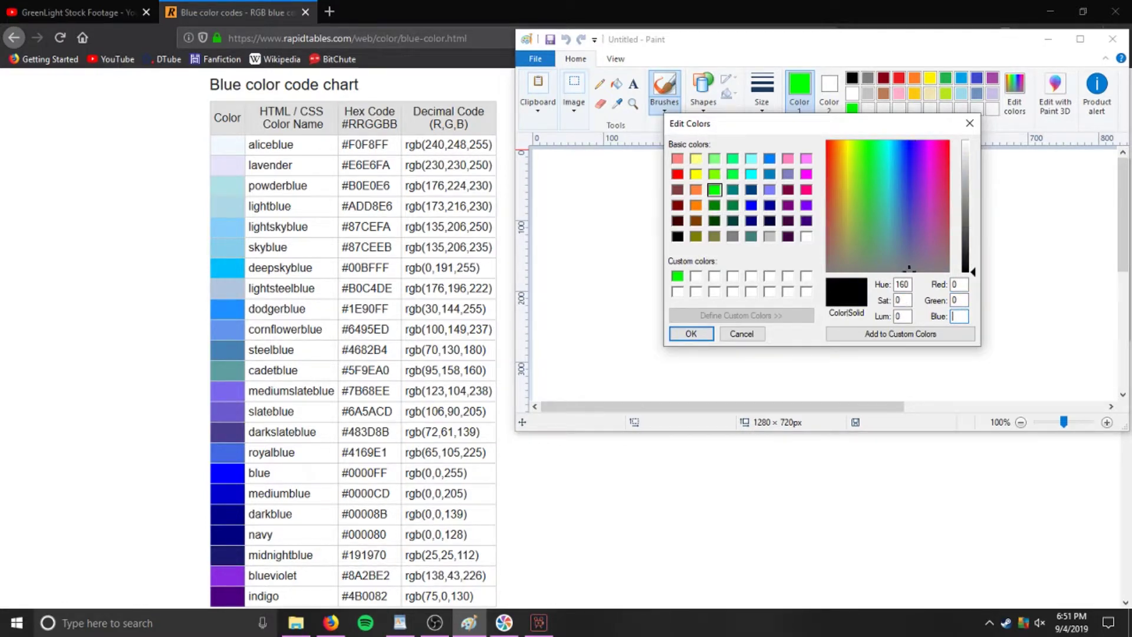
pyautogui.write('255')
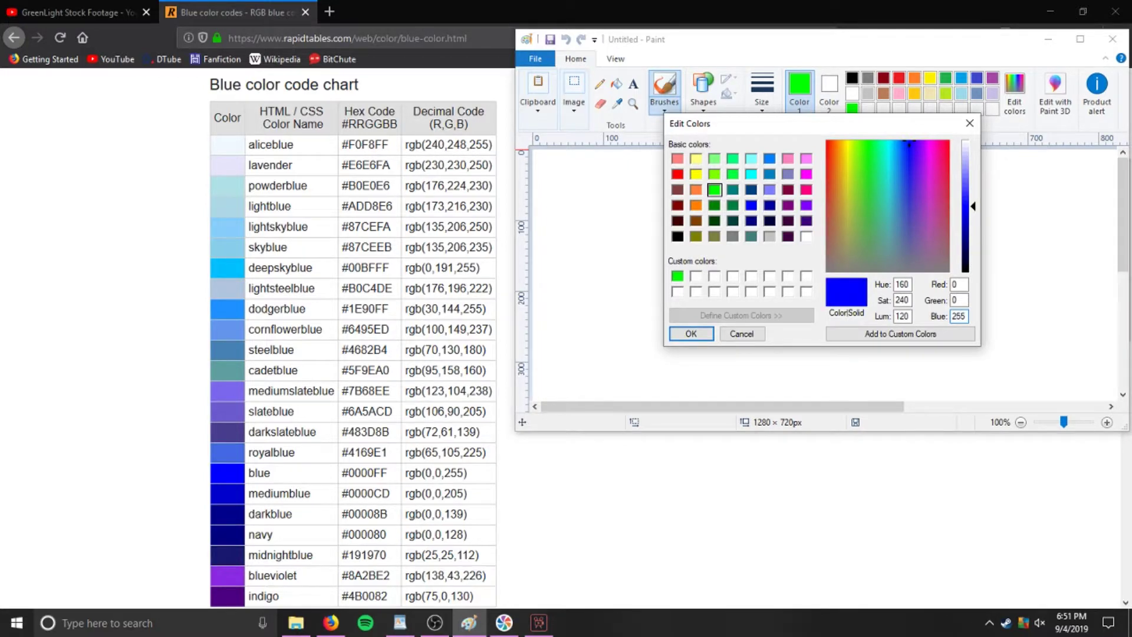
pyautogui.click(900, 334)
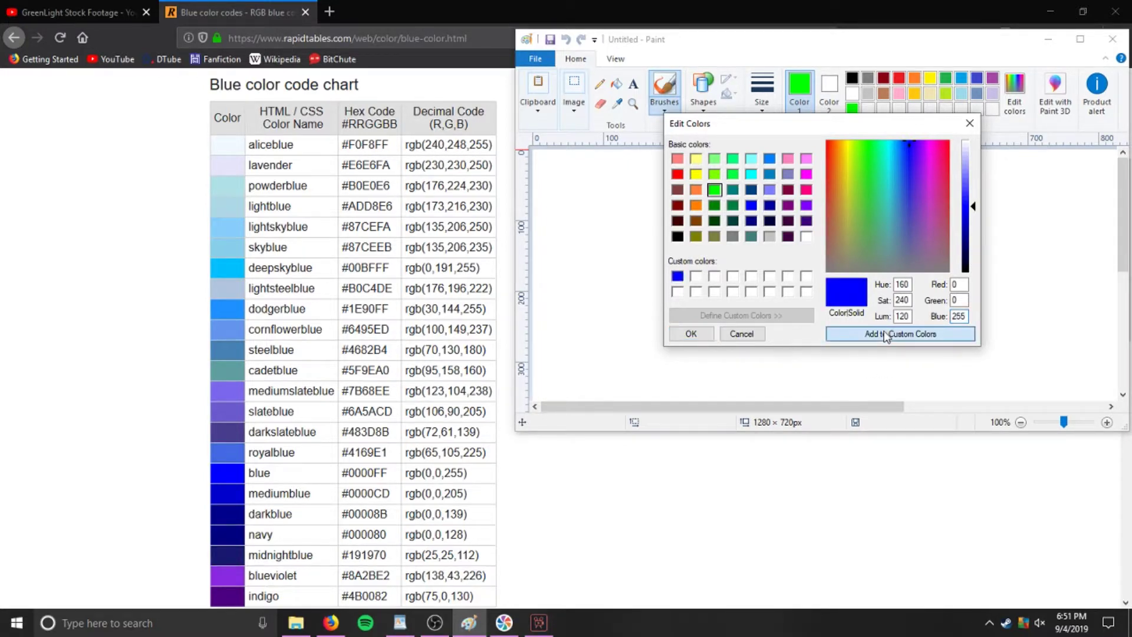
pyautogui.click(678, 276)
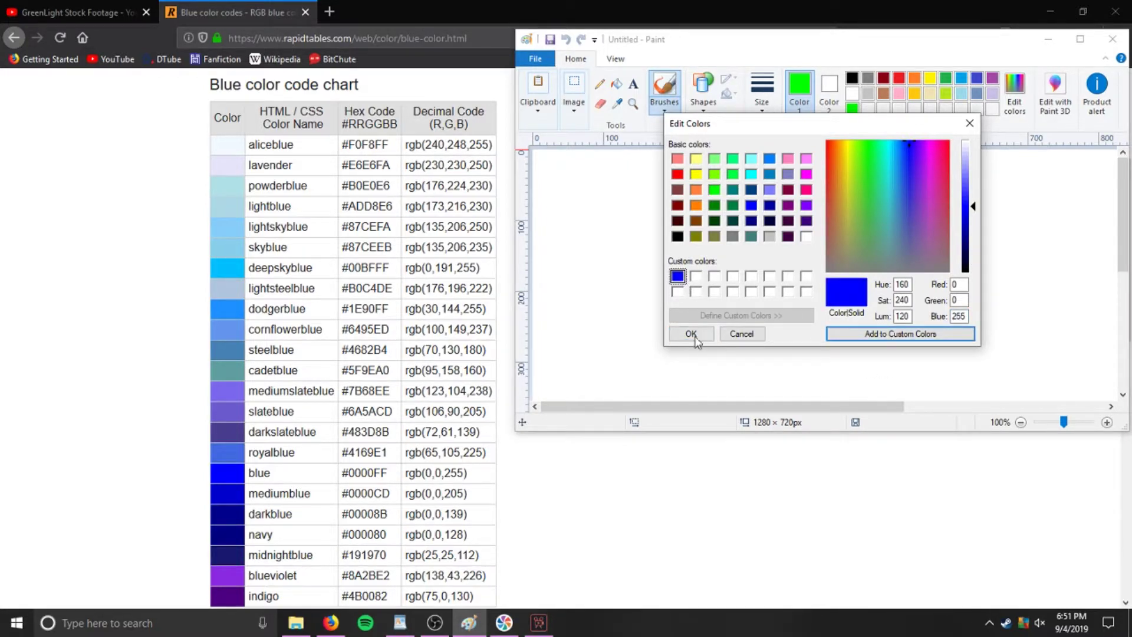
pyautogui.click(692, 334)
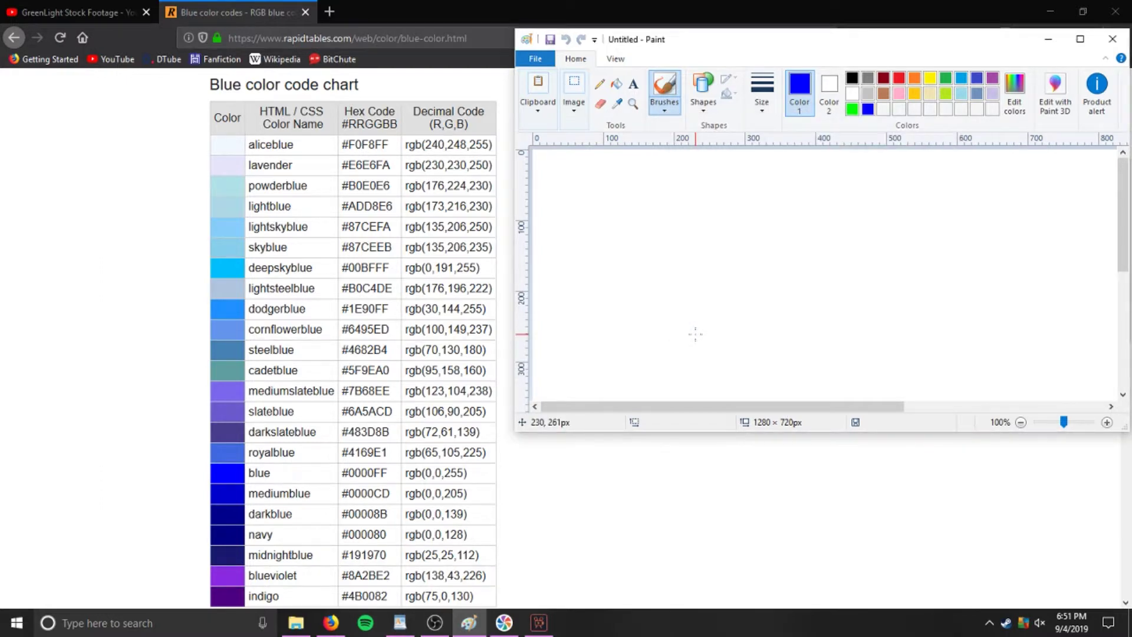
# Set Color 2 to the custom blue and fill the entire canvas with that blue.
pyautogui.click(1080, 40)
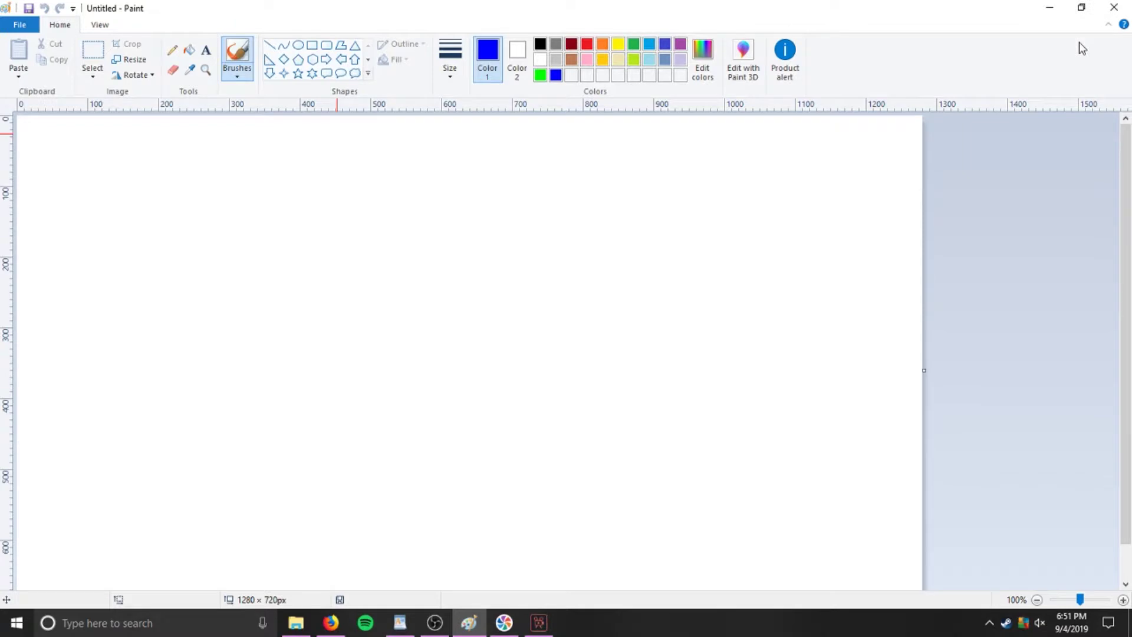
pyautogui.click(1067, 600)
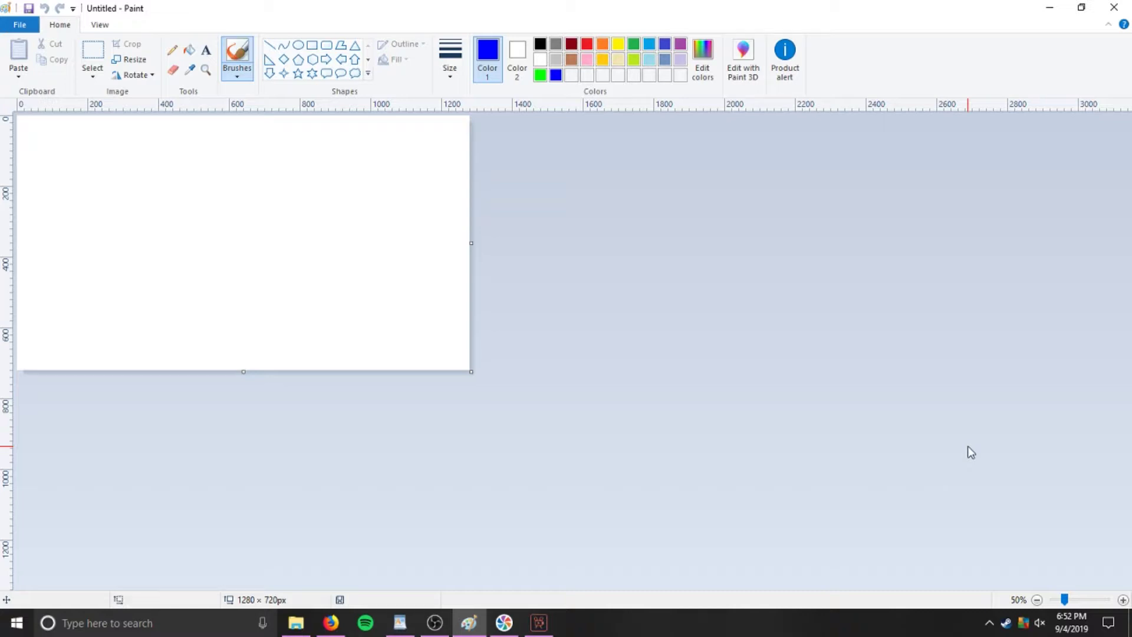
pyautogui.click(517, 58)
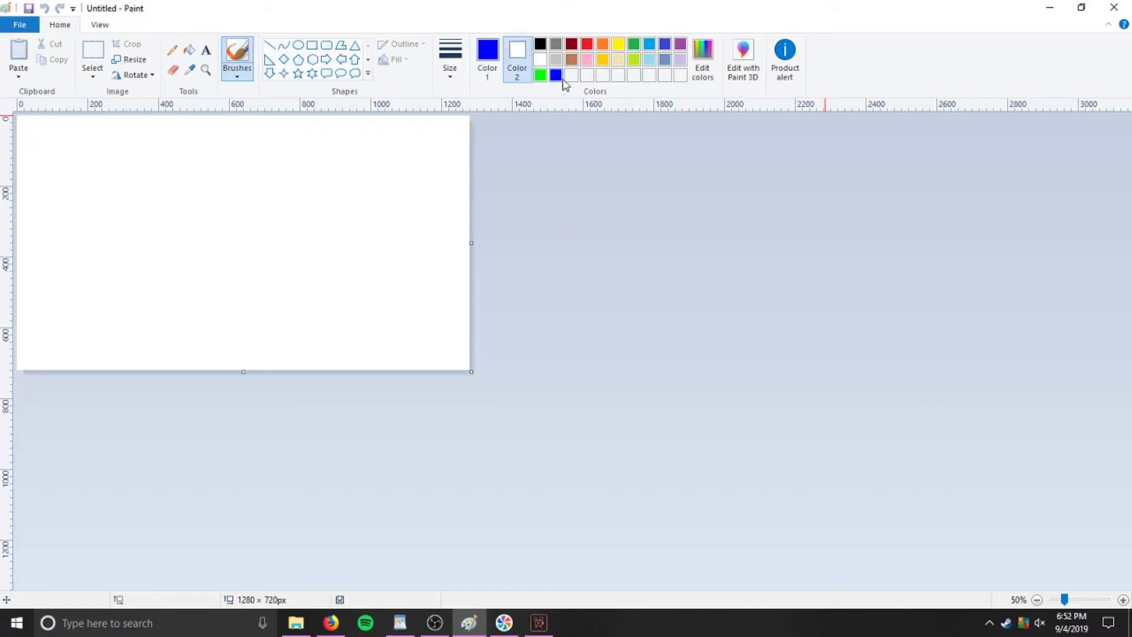
pyautogui.click(562, 79)
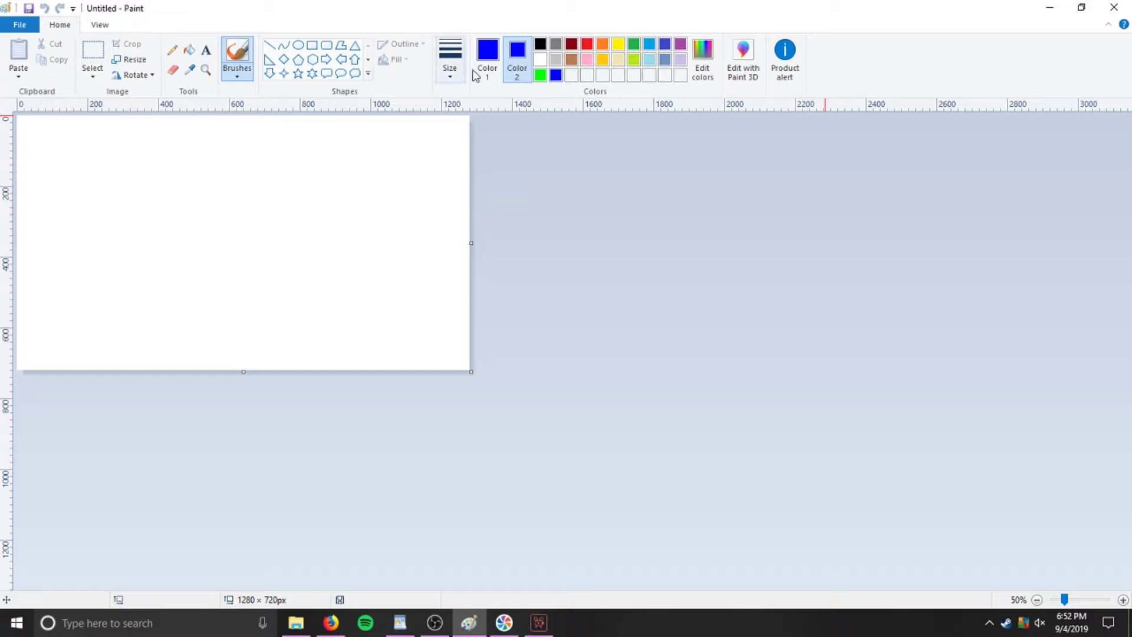
pyautogui.click(484, 56)
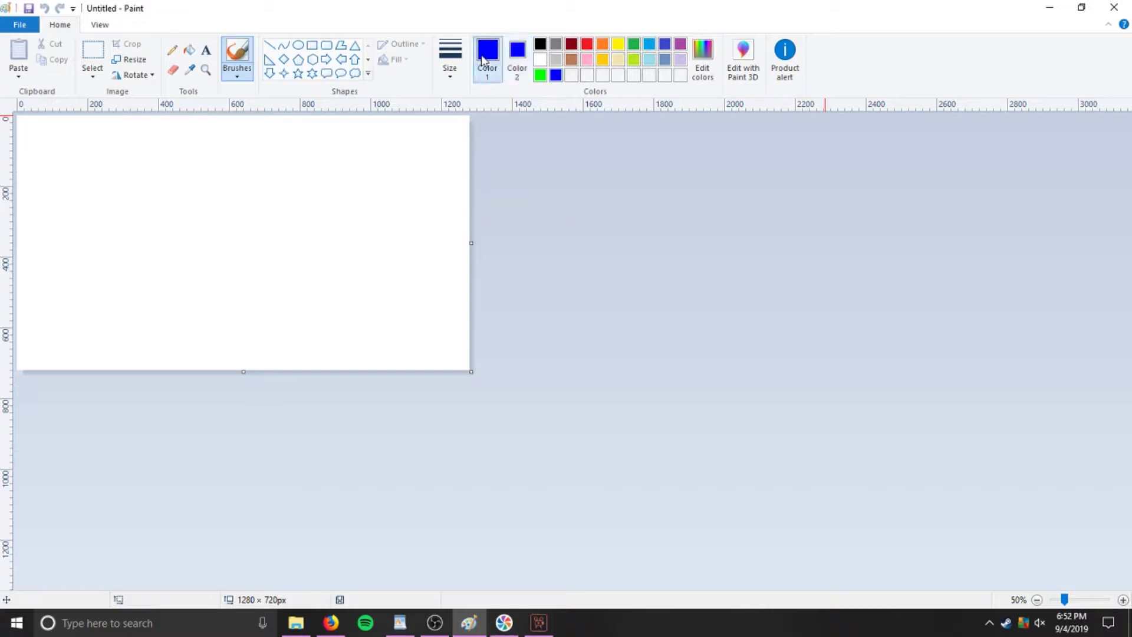
pyautogui.click(189, 50)
pyautogui.click(180, 231)
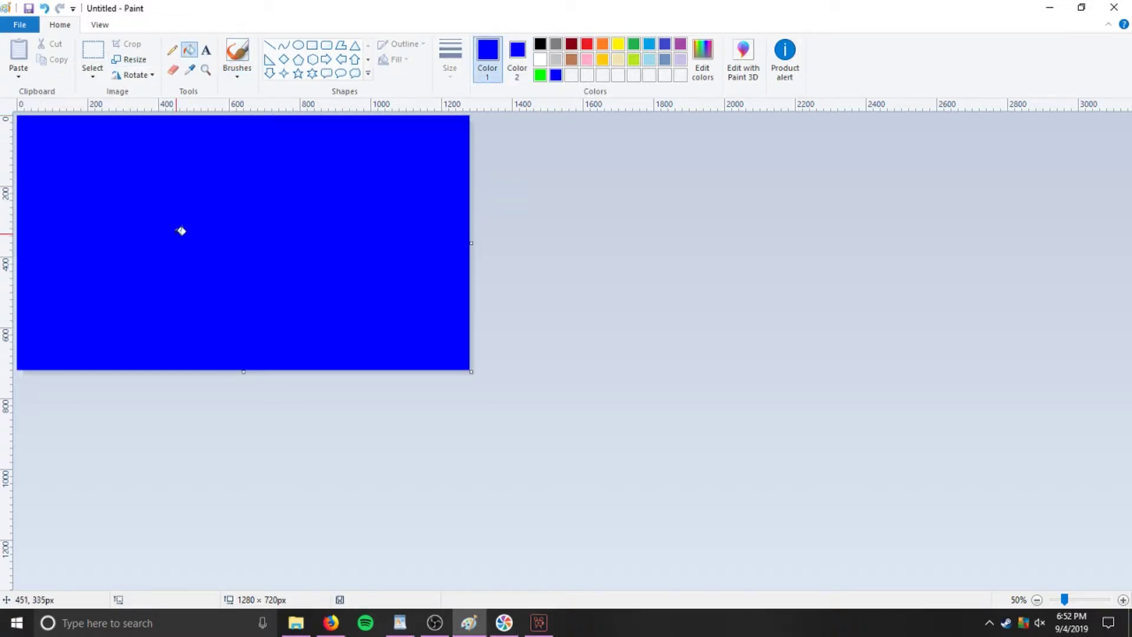
# Draw a thick white rectangle outline about 1050 by 490 px inside the blue canvas, leaving a blue border around it.
pyautogui.click(540, 60)
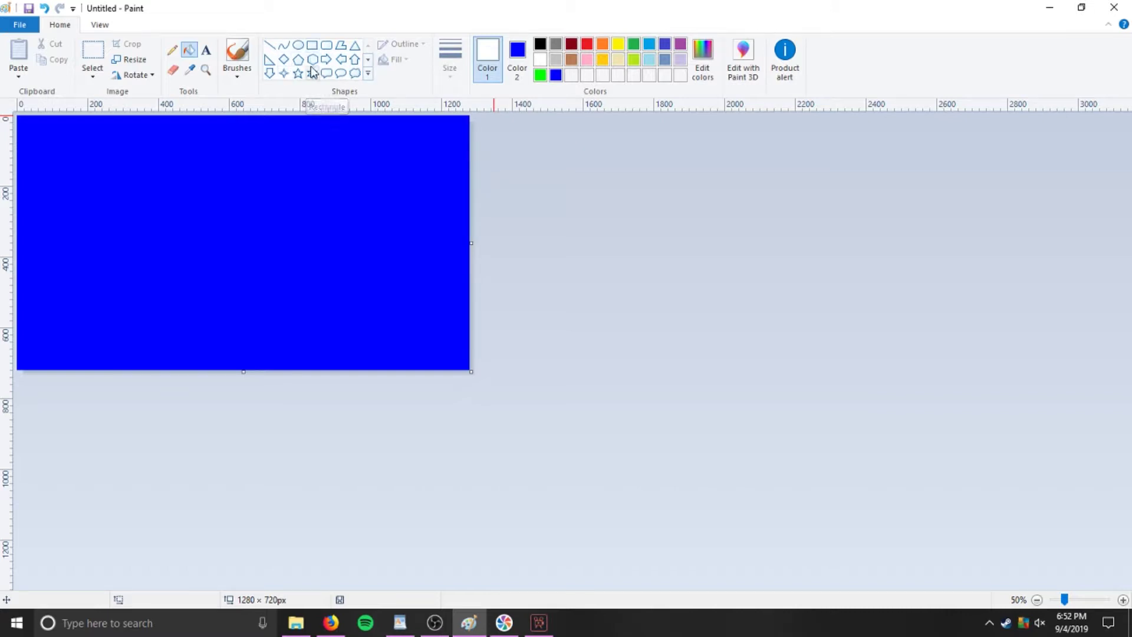
pyautogui.click(312, 45)
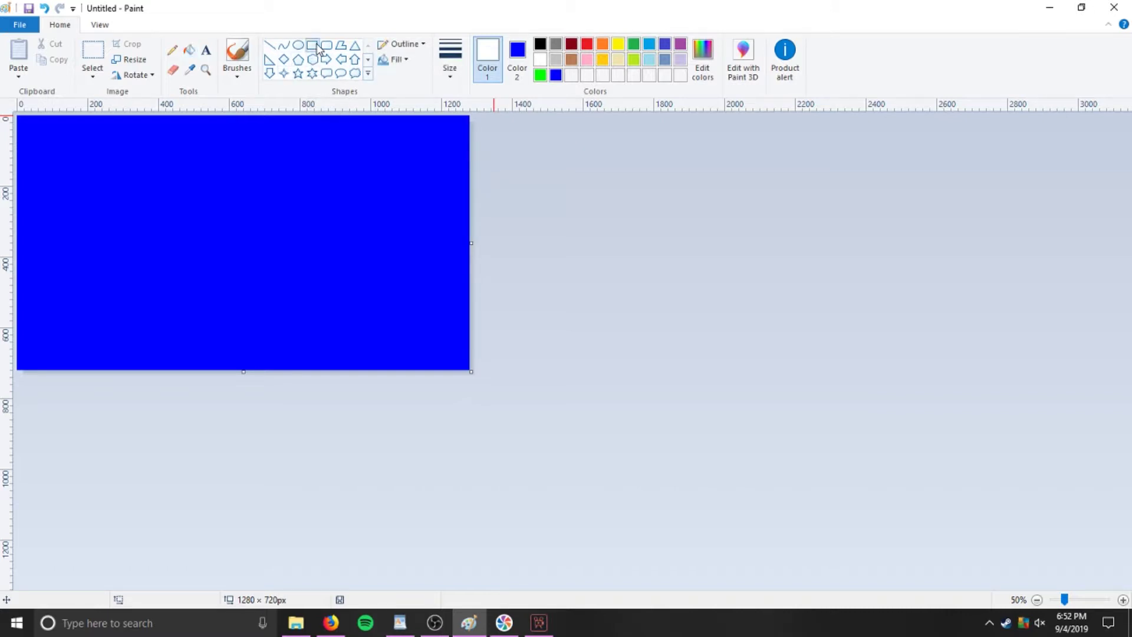
pyautogui.click(451, 69)
pyautogui.click(459, 183)
pyautogui.moveTo(52, 150); pyautogui.dragTo(423, 323)
pyautogui.click(539, 321)
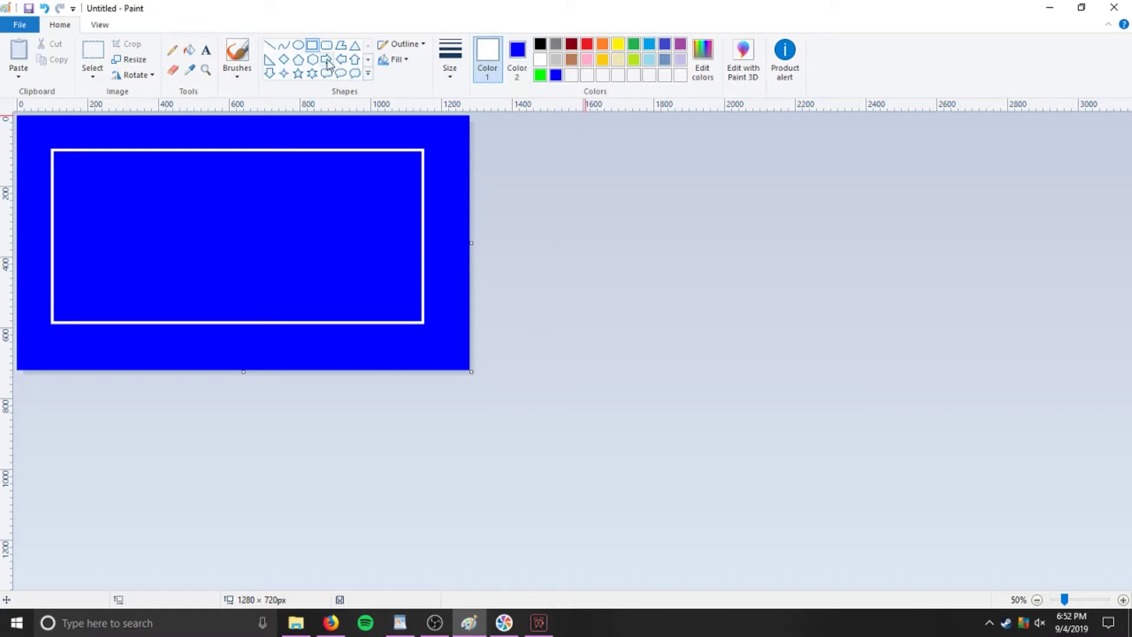
# Fill the inside of the white rectangle with the custom green.
pyautogui.click(188, 51)
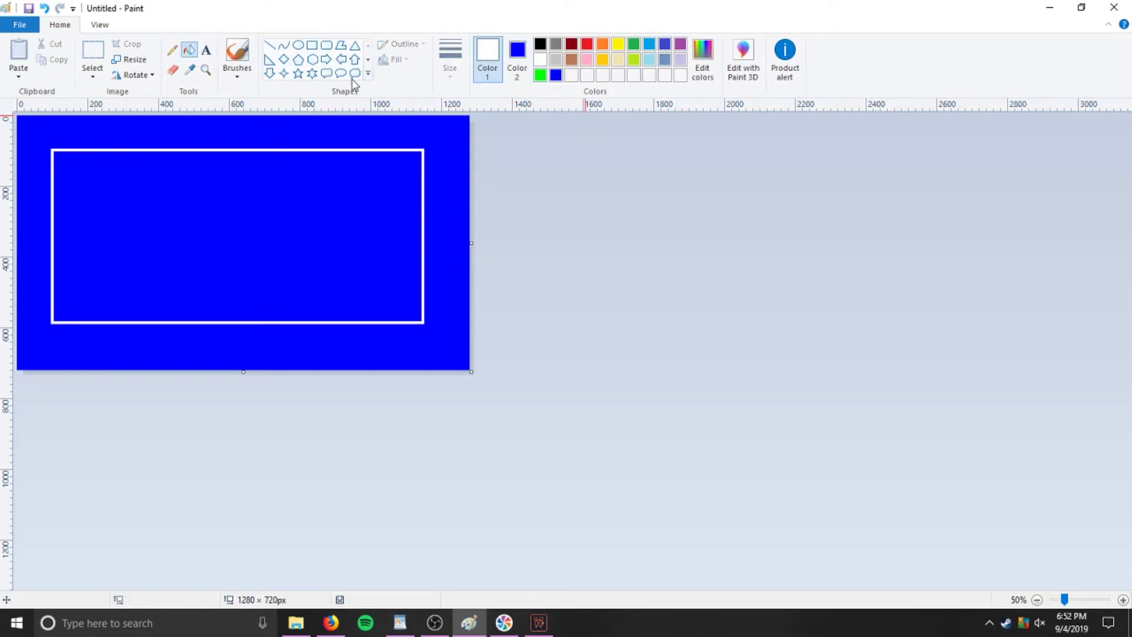
pyautogui.click(540, 75)
pyautogui.click(245, 236)
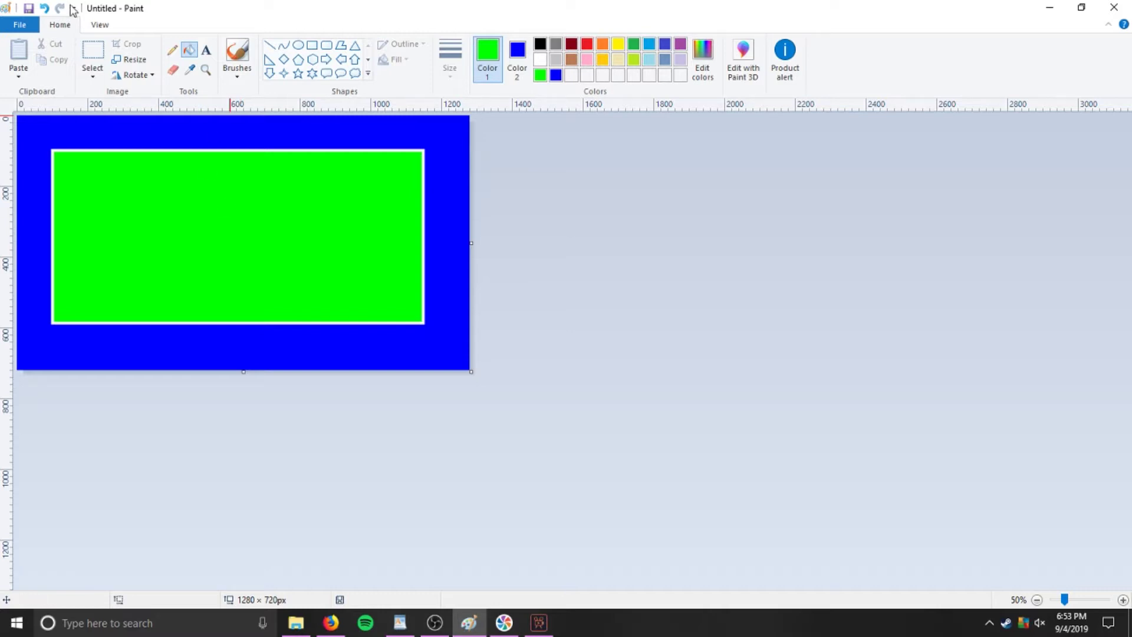
# Save the image as a JPEG named Chroma Key Template 5 in the Documents subfolder New folder (3).
pyautogui.click(19, 25)
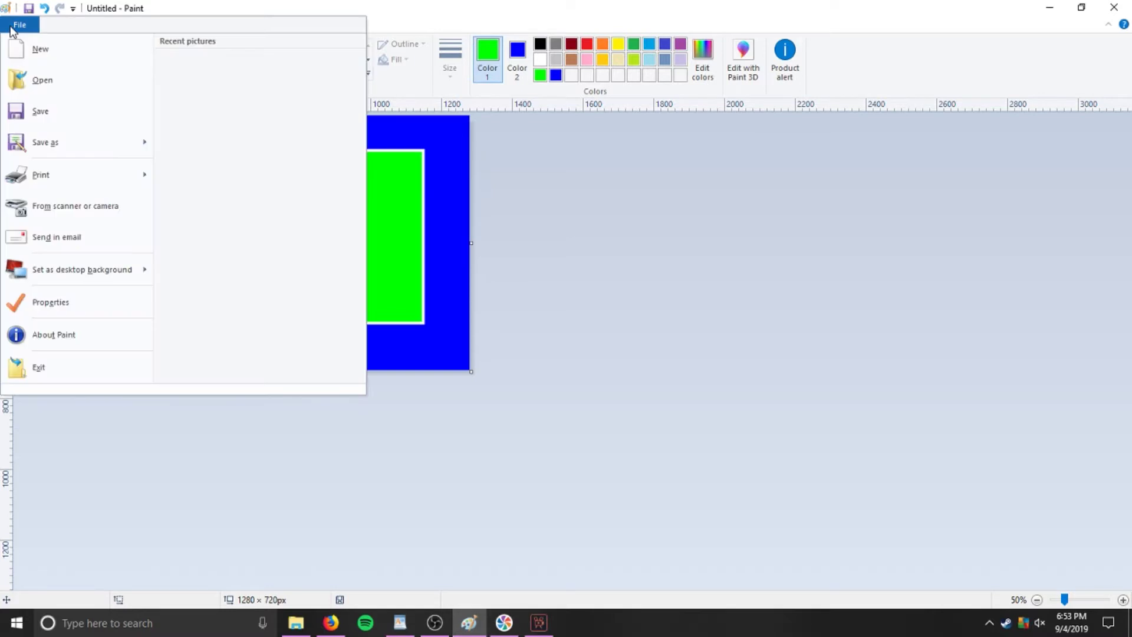
pyautogui.moveTo(150, 153)
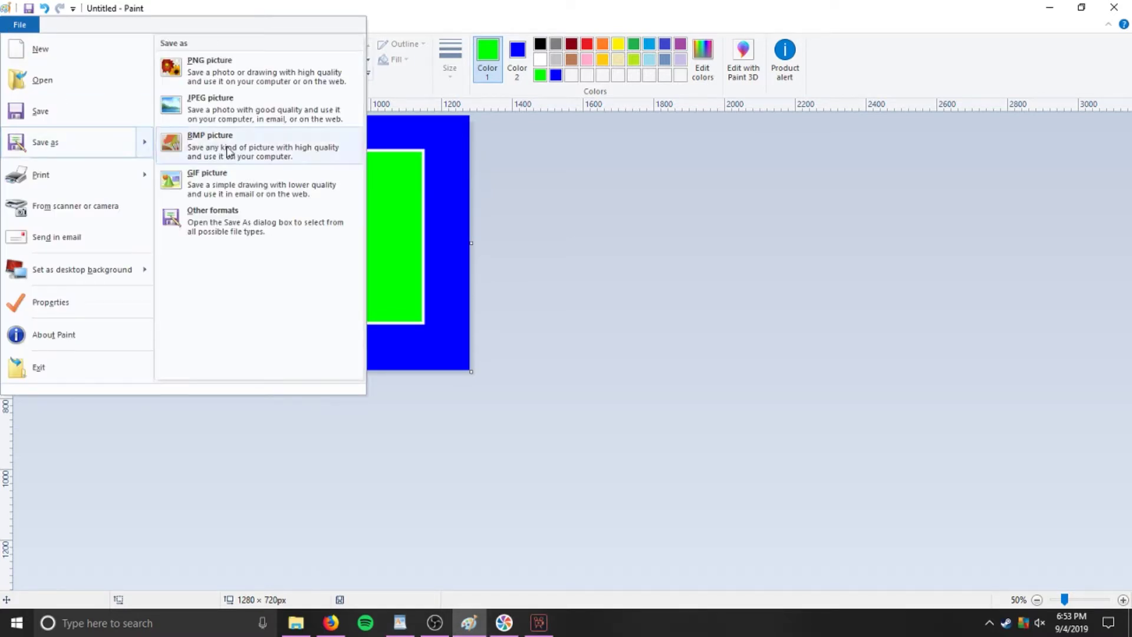
pyautogui.click(241, 104)
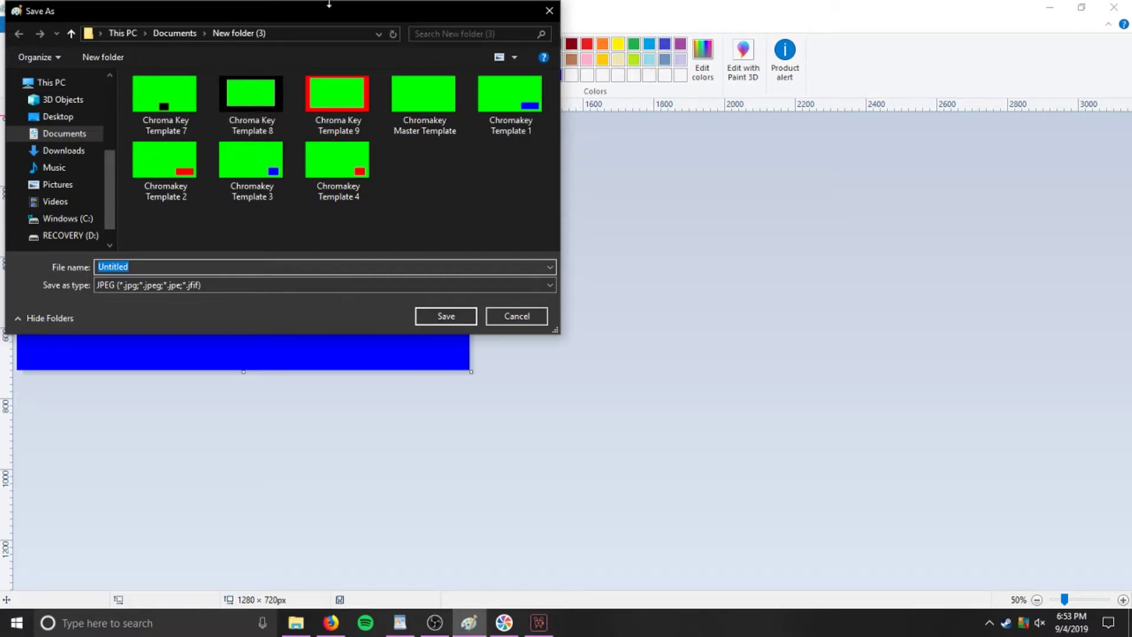
pyautogui.write('Crom')
pyautogui.press('BackSpace')
pyautogui.press('BackSpace')
pyautogui.press('BackSpace')
pyautogui.write('hroma')
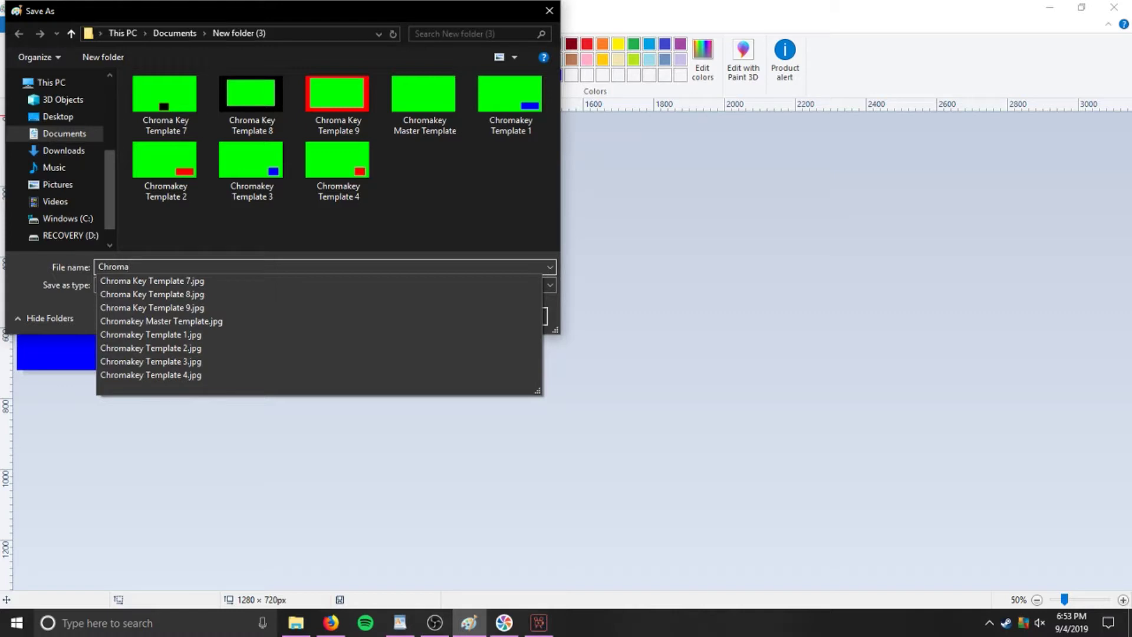
pyautogui.write(' Key Template')
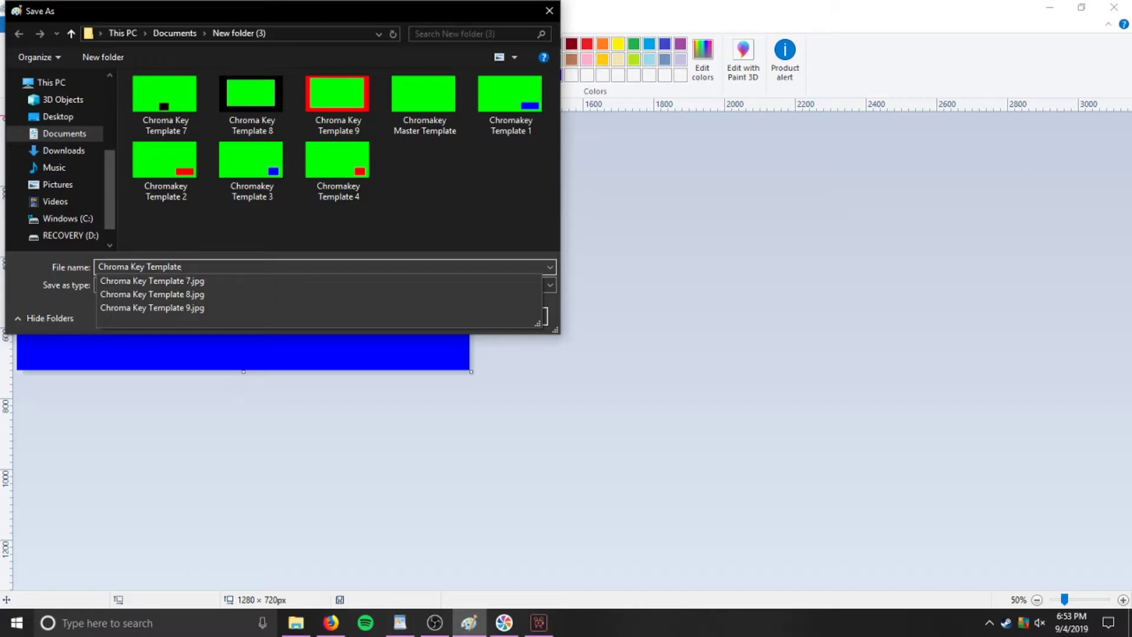
pyautogui.write('5')
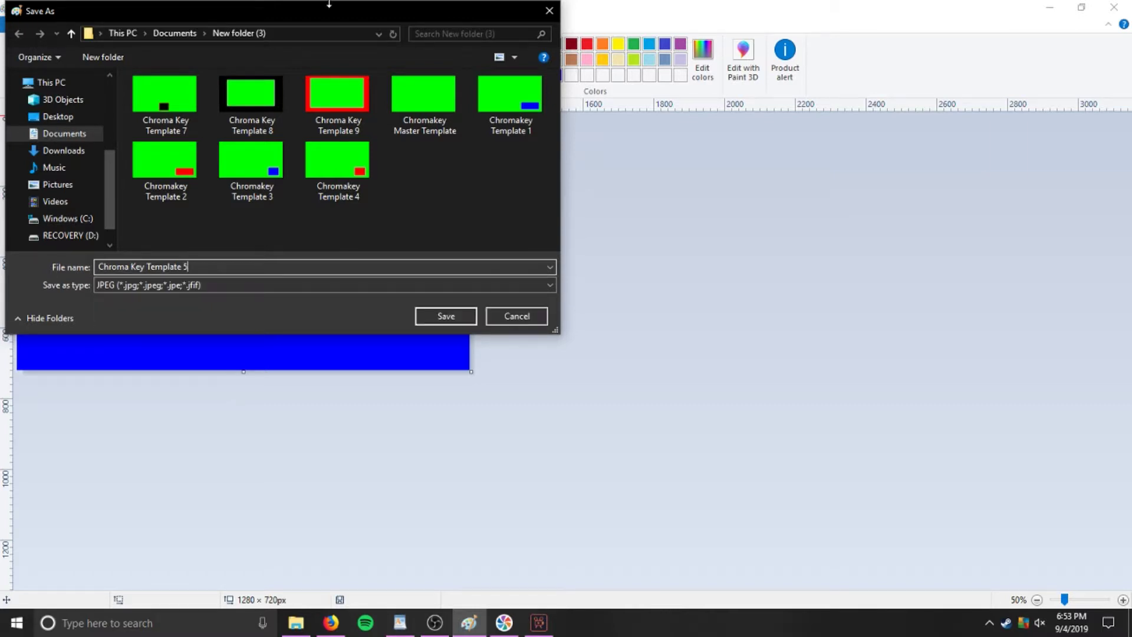
pyautogui.click(440, 316)
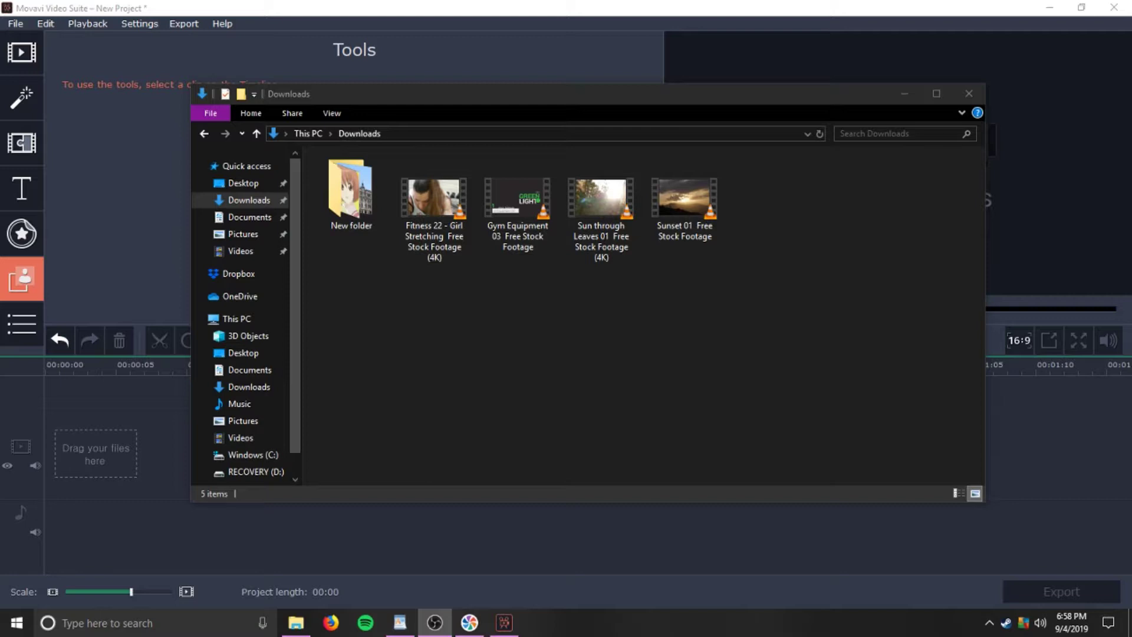
# Add the Fitness 22 - Girl Stretching clip from Downloads to Movavi's main video track and delete its audio.
pyautogui.click(680, 220)
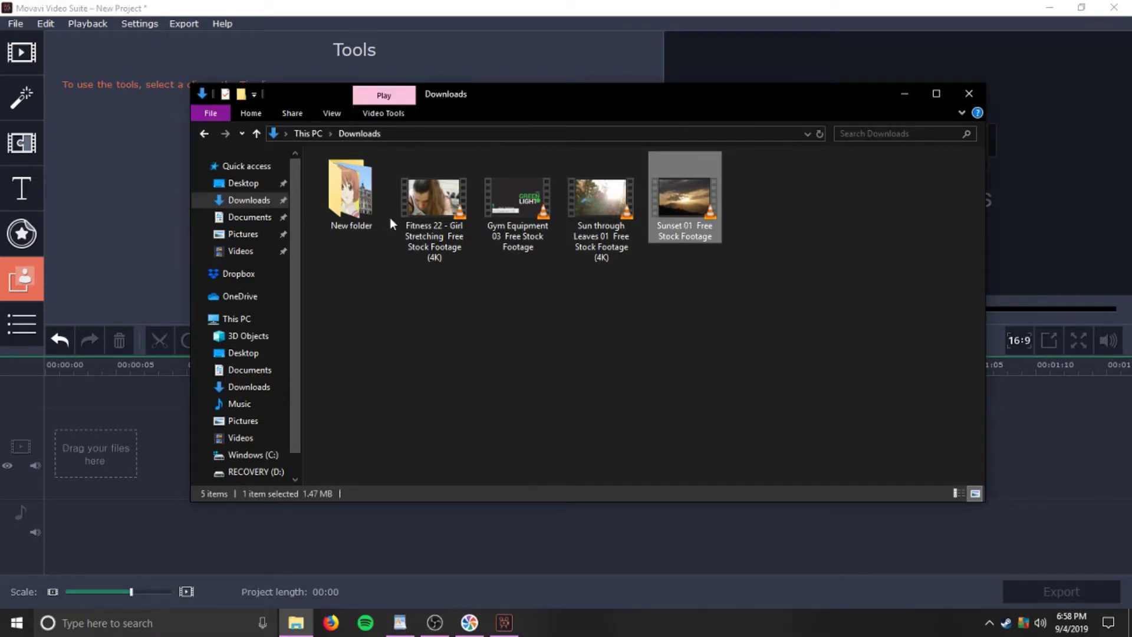
pyautogui.moveTo(435, 217); pyautogui.dragTo(101, 484)
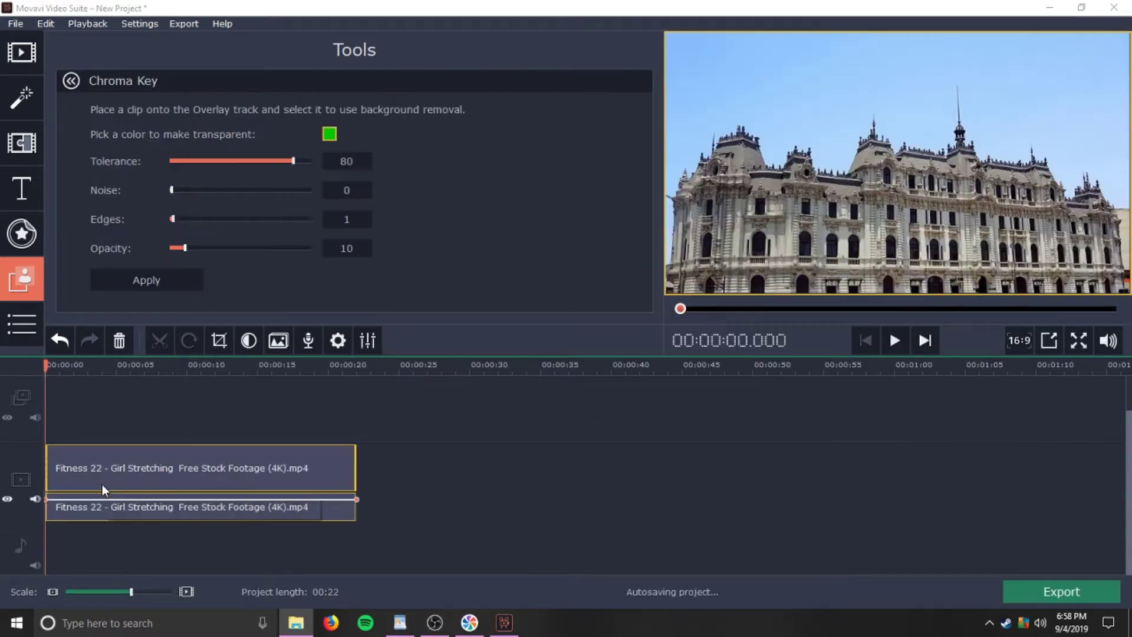
pyautogui.click(239, 518)
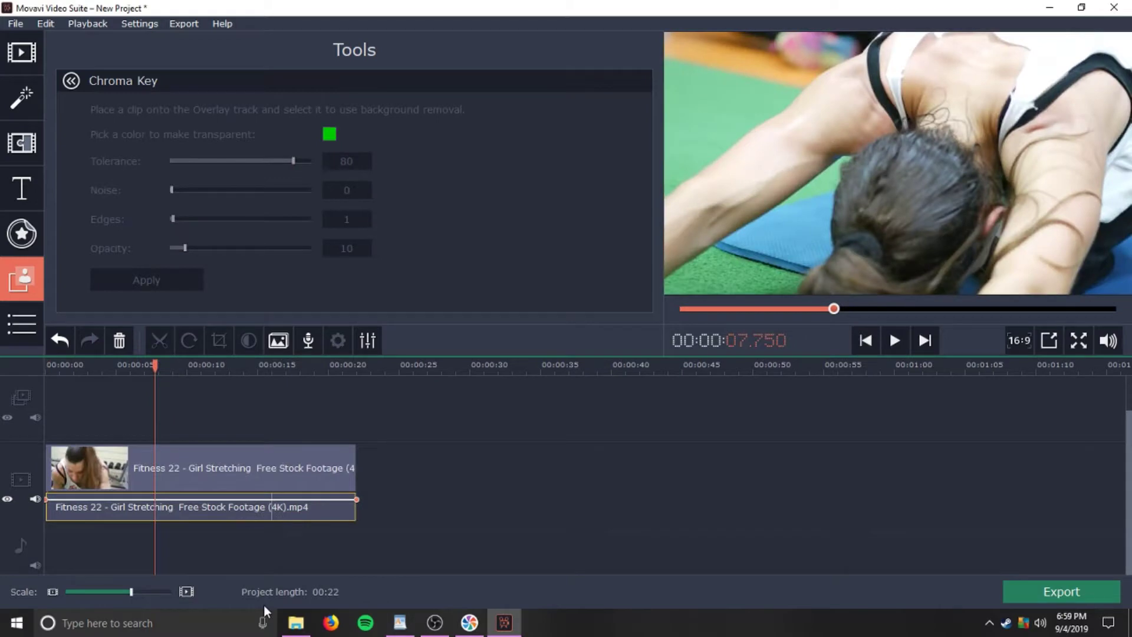
pyautogui.rightClick(283, 516)
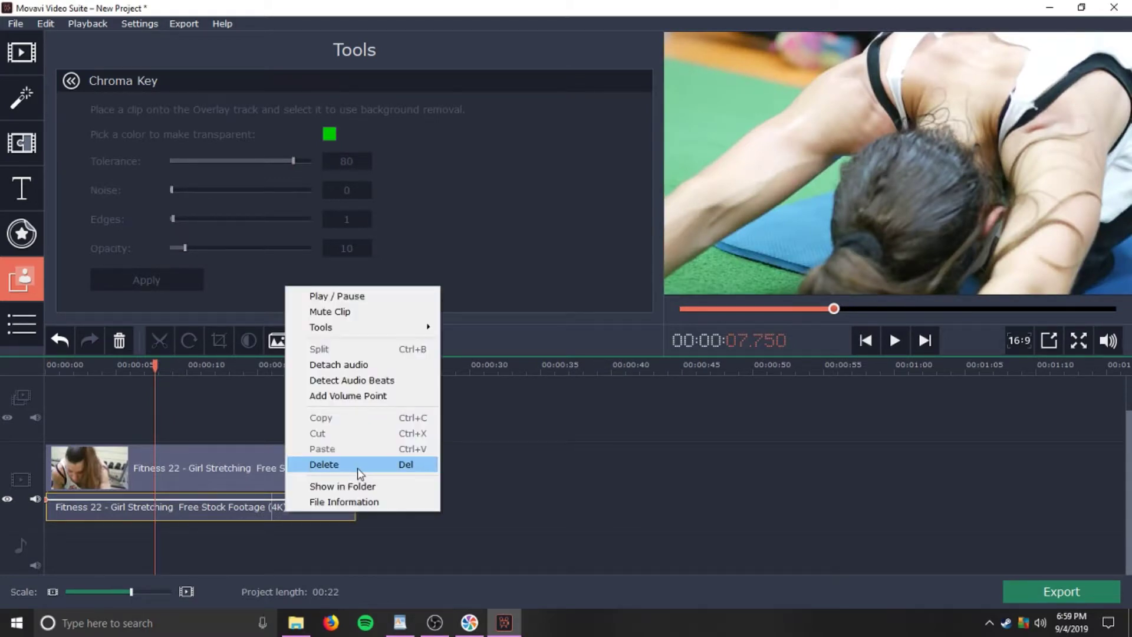
pyautogui.click(358, 464)
# Add the Gym Equipment 03 clip from Downloads directly after the Fitness 22 clip and delete its audio.
pyautogui.click(303, 624)
pyautogui.click(521, 247)
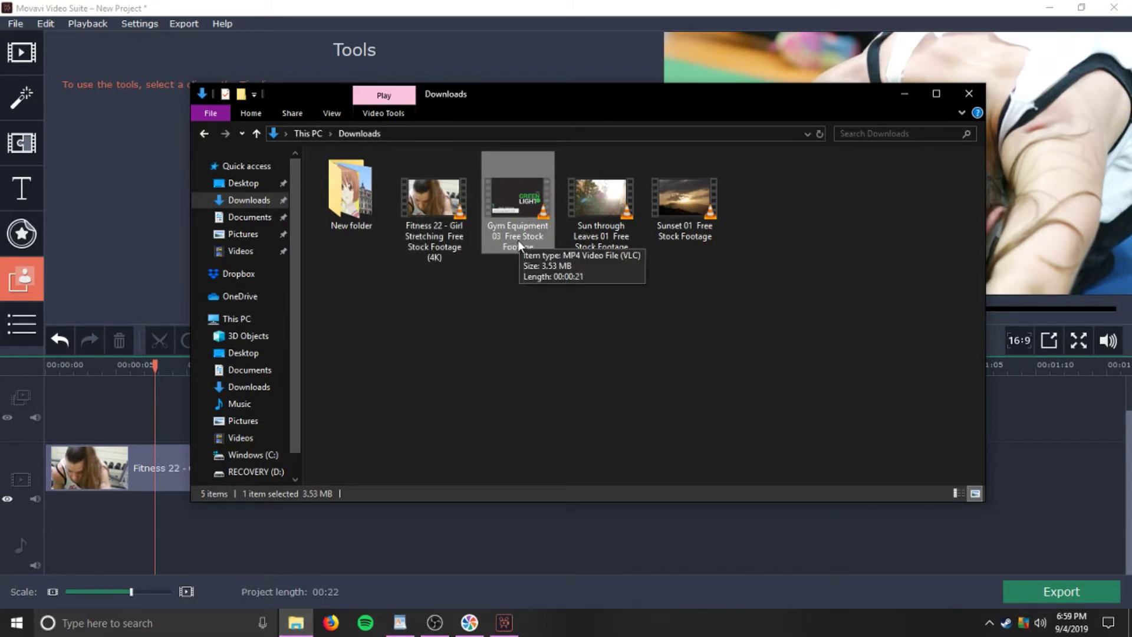
pyautogui.click(518, 240)
pyautogui.click(530, 378)
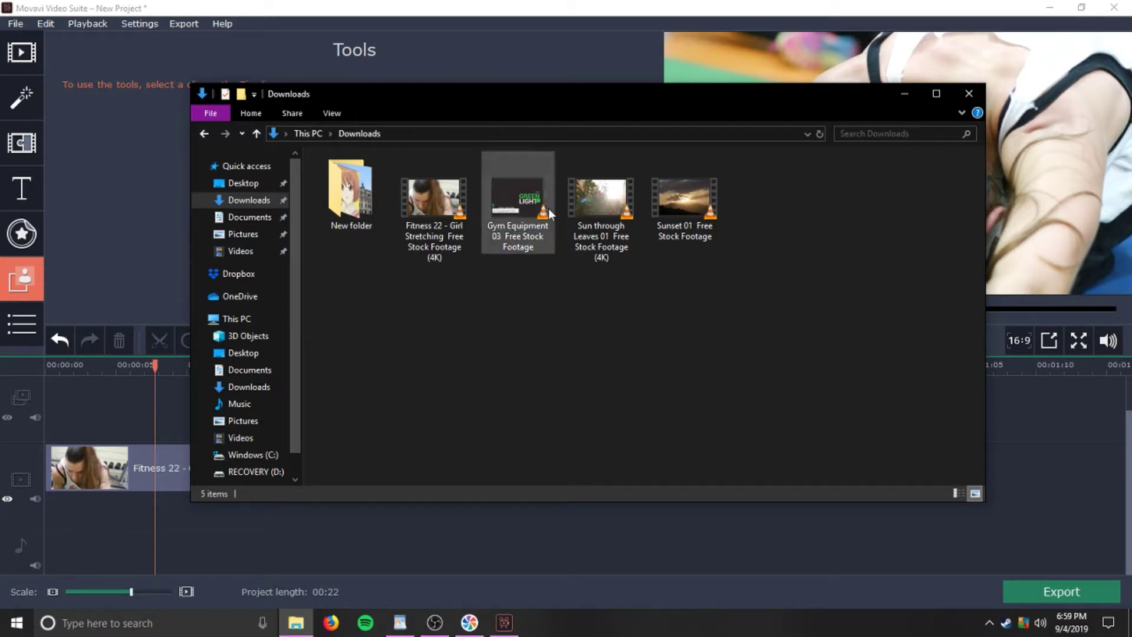
pyautogui.moveTo(600, 108); pyautogui.dragTo(795, 59)
pyautogui.moveTo(714, 161); pyautogui.dragTo(412, 487)
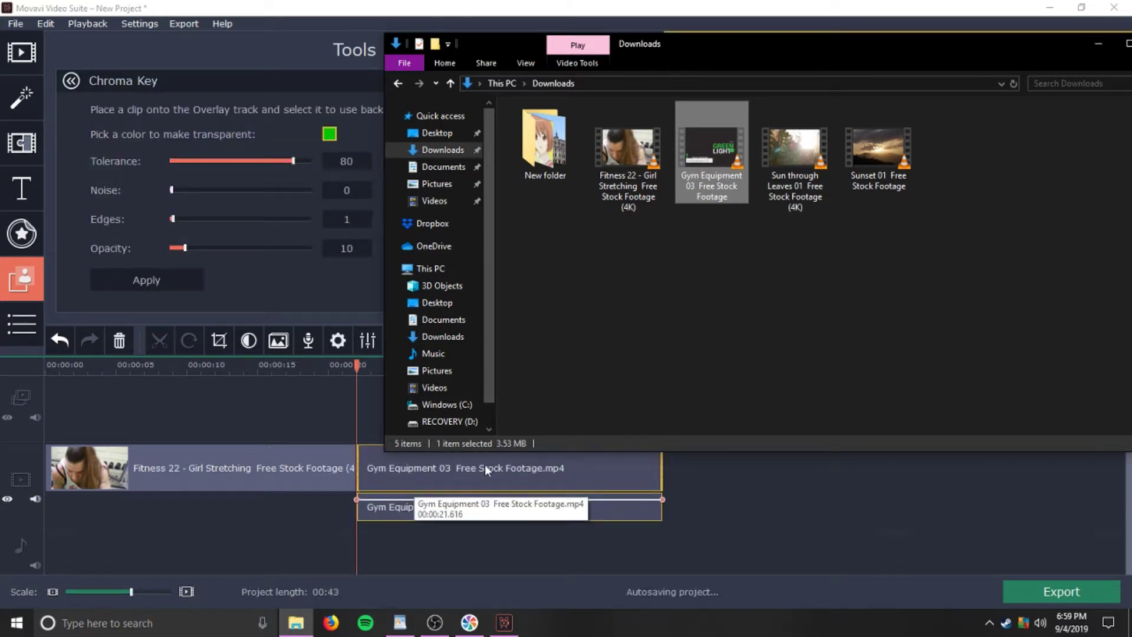
pyautogui.rightClick(604, 505)
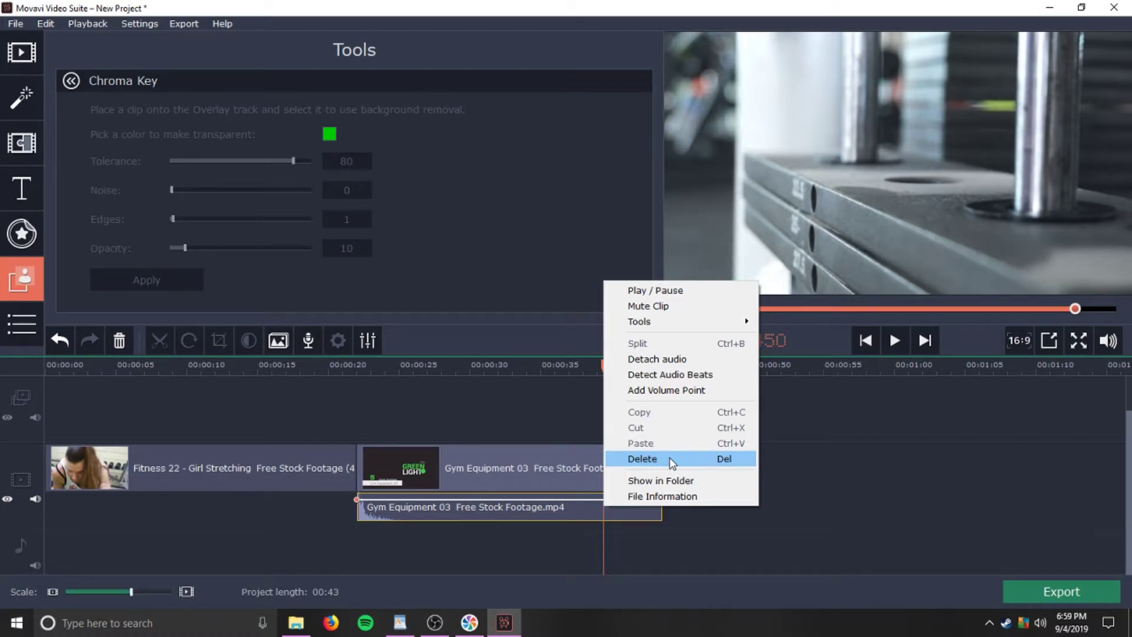
pyautogui.click(642, 458)
# Cut the title intro off the Gym Equipment 03 clip at about 27.2 s and append the Sun through Leaves 01 clip.
pyautogui.click(433, 364)
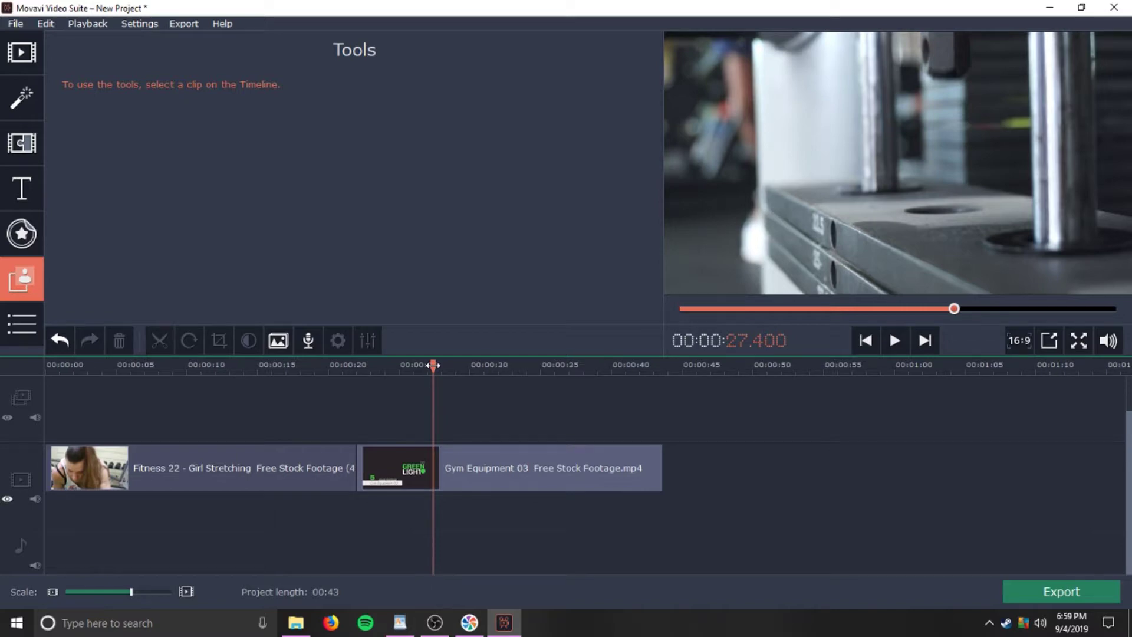
pyautogui.click(430, 460)
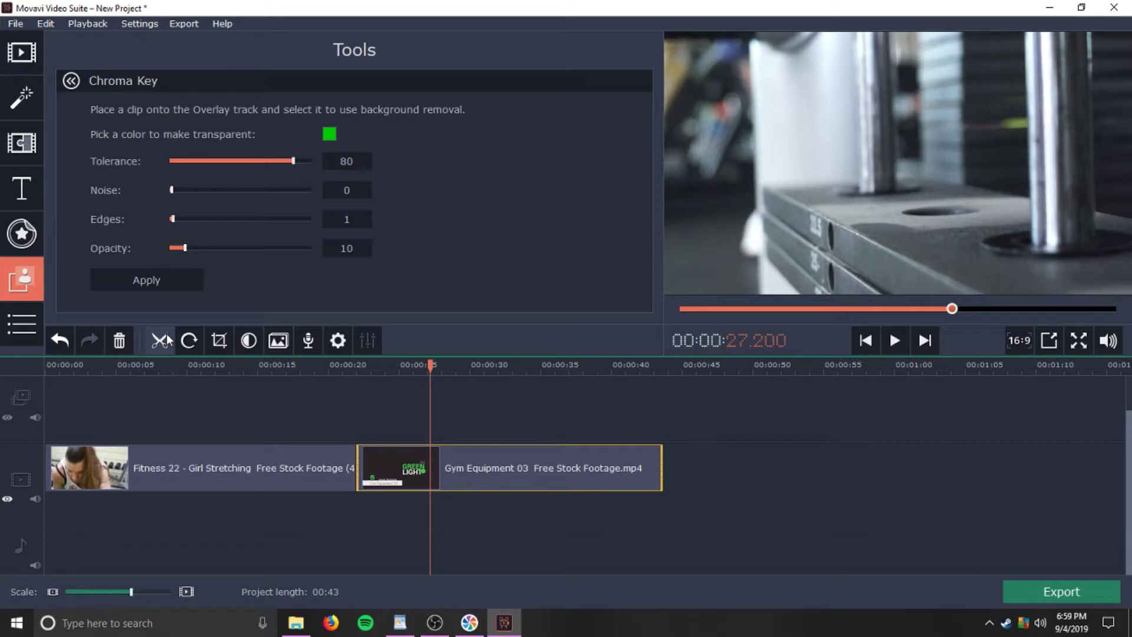
pyautogui.click(296, 622)
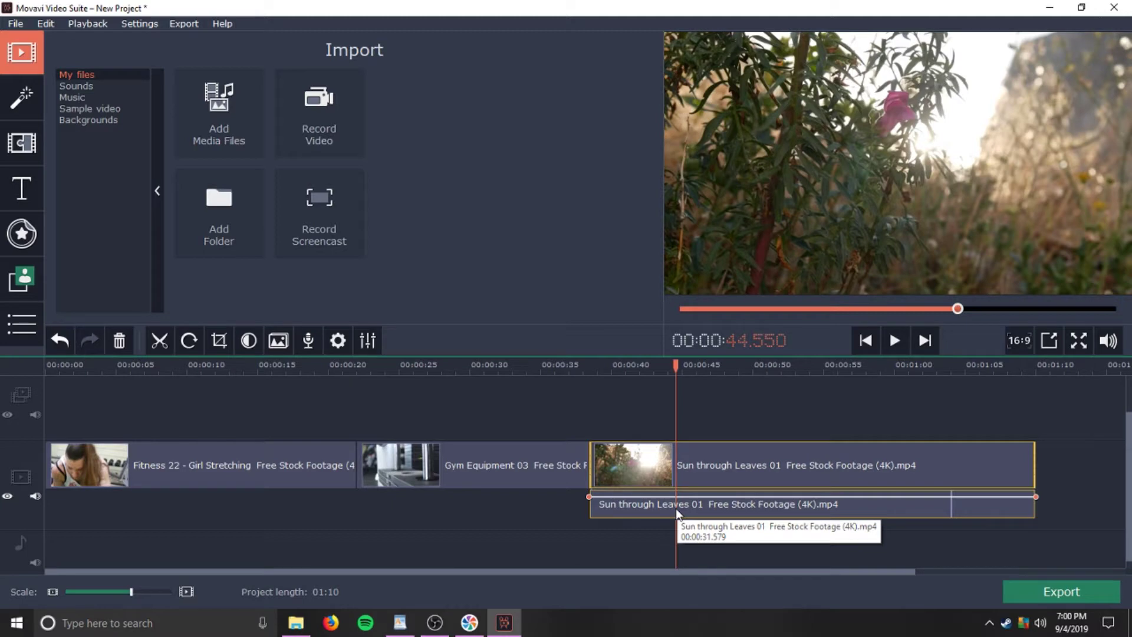
pyautogui.click(737, 364)
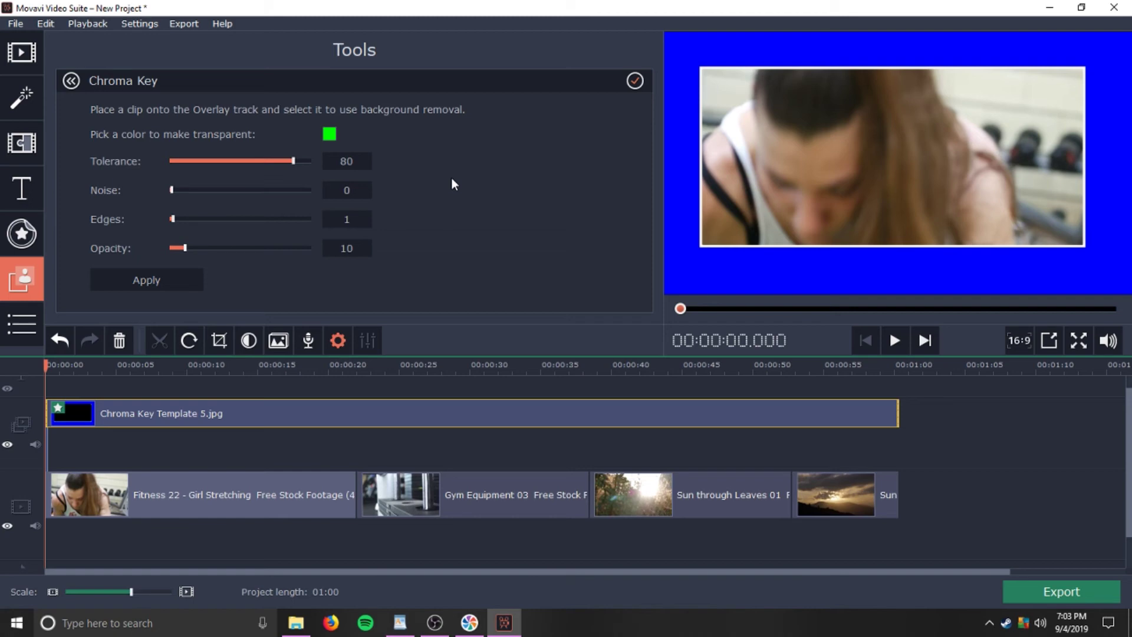
# Add transitions between the four video clips and set the Cube transition between Fitness 22 and Gym Equipment 03 to 1.5 seconds.
pyautogui.click(21, 142)
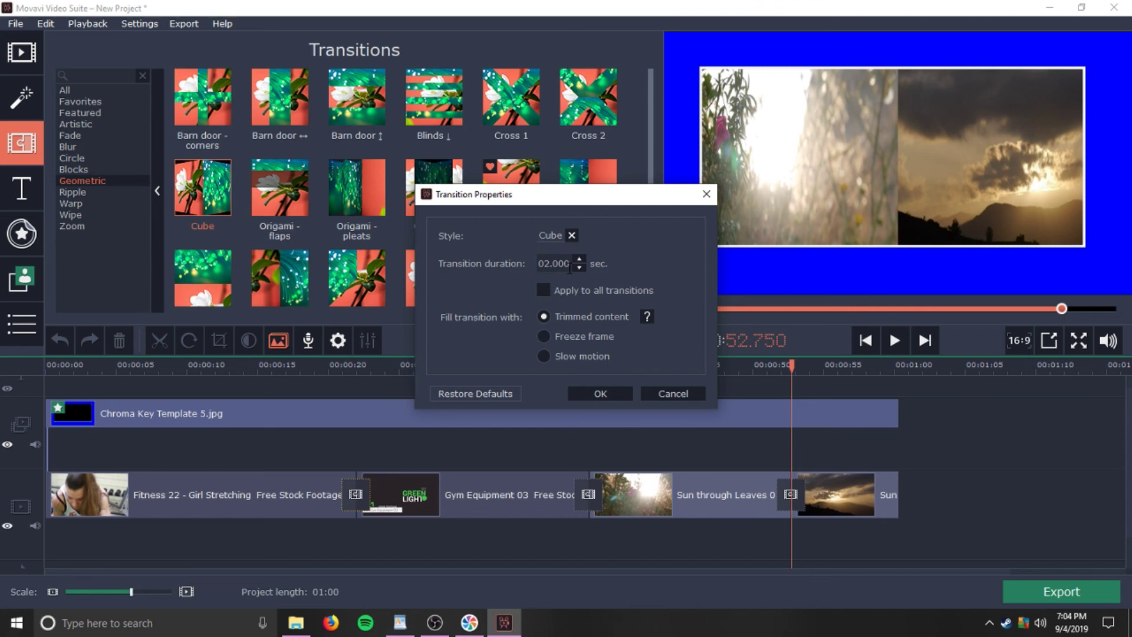
pyautogui.write('01.5')
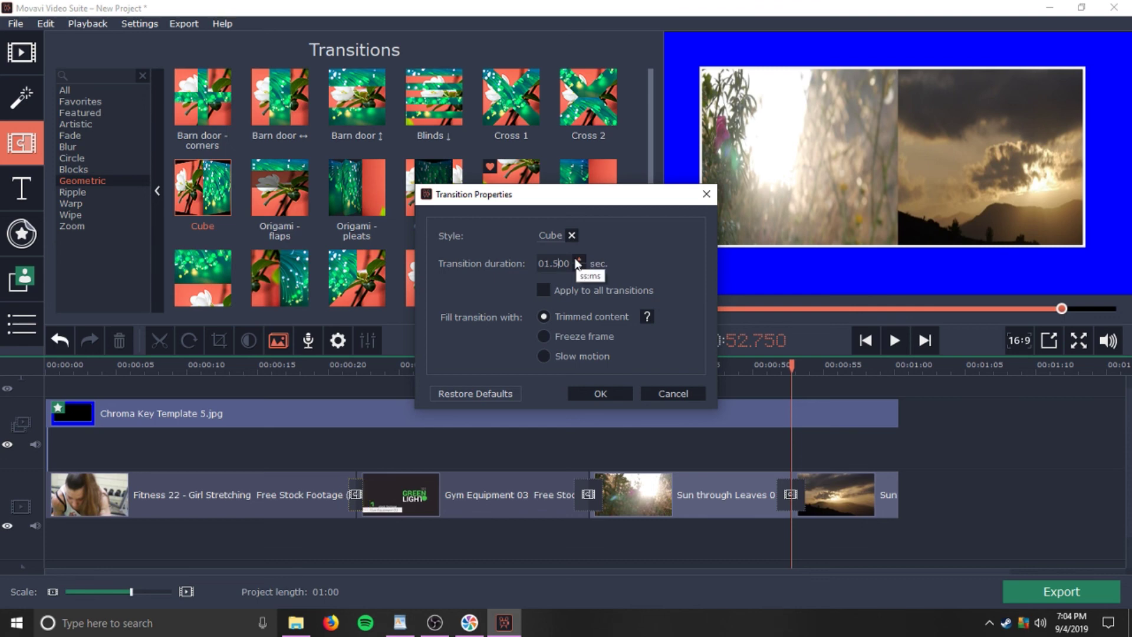